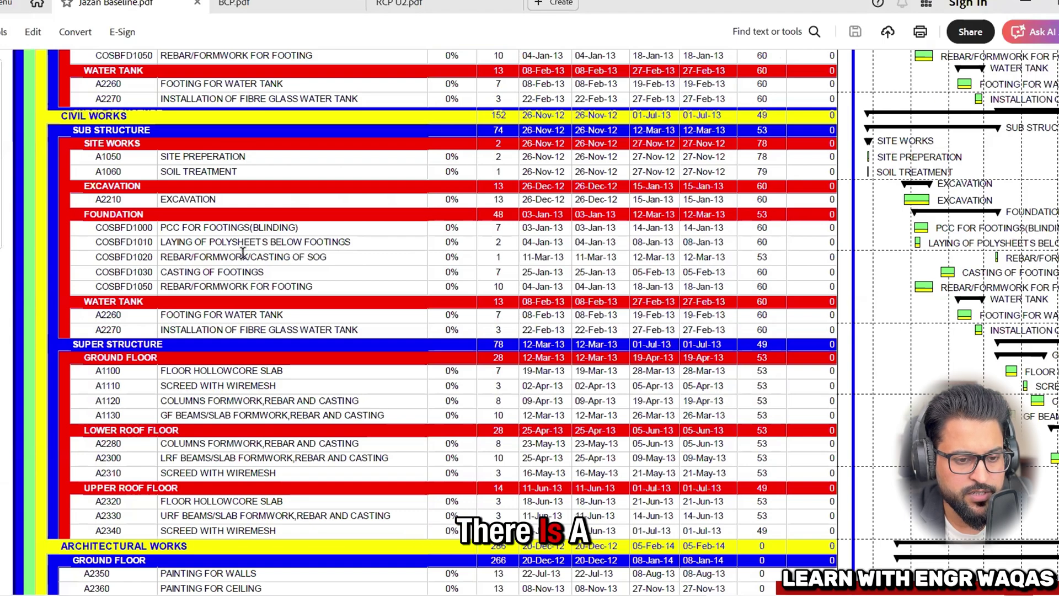
Step: Scroll back to the top of the schedule and highlight the PRE CONSTRUCTION heading
scroll(201, 264, "down", 10)
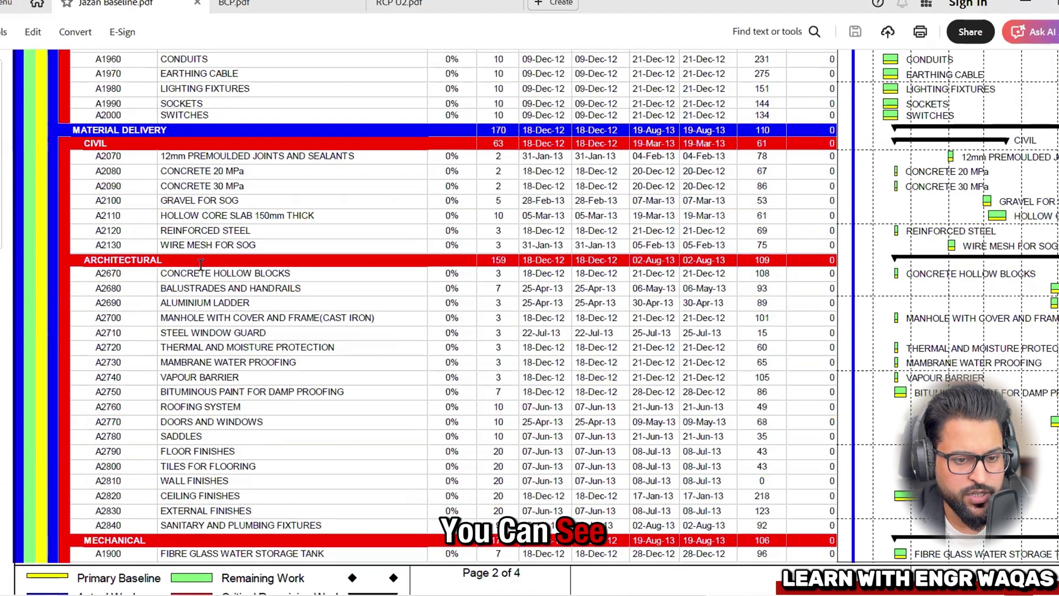
scroll(201, 264, "up", 8)
scroll(200, 264, "up", 8)
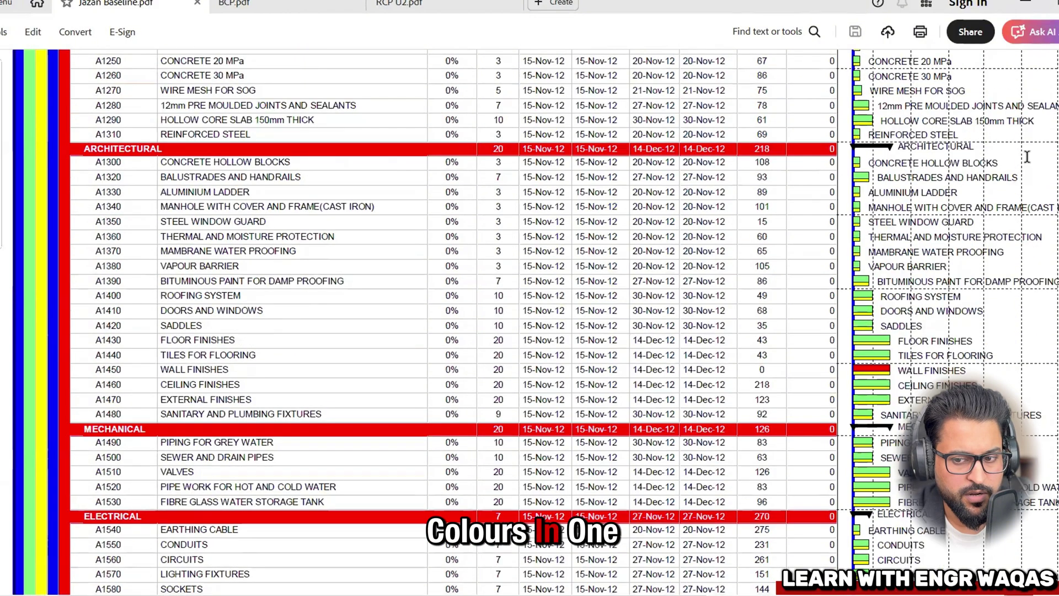
scroll(242, 262, "up", 6)
scroll(182, 165, "up", 3)
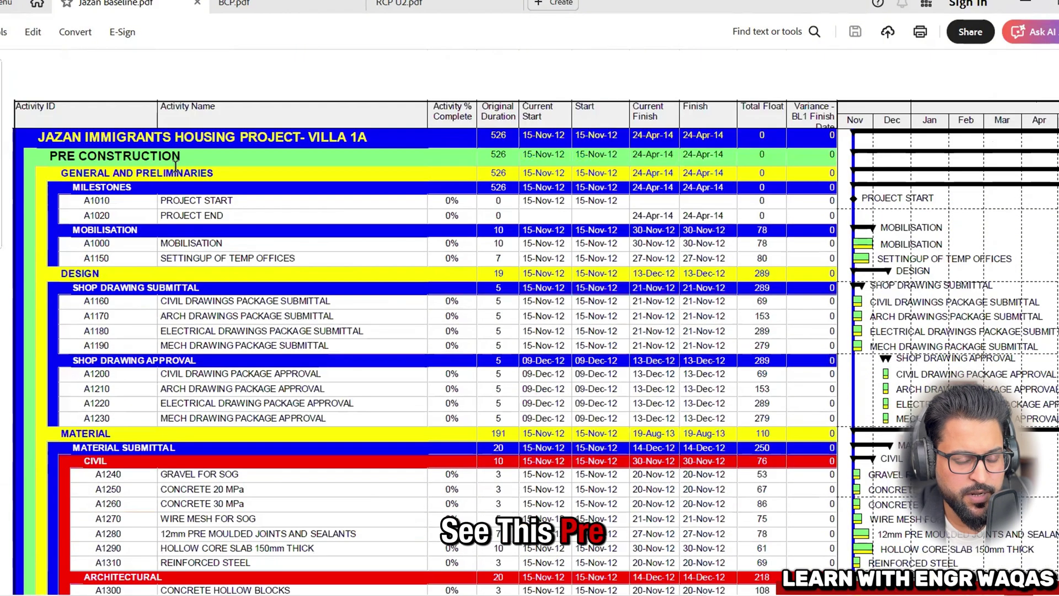
left_click_drag(45, 156, 181, 157)
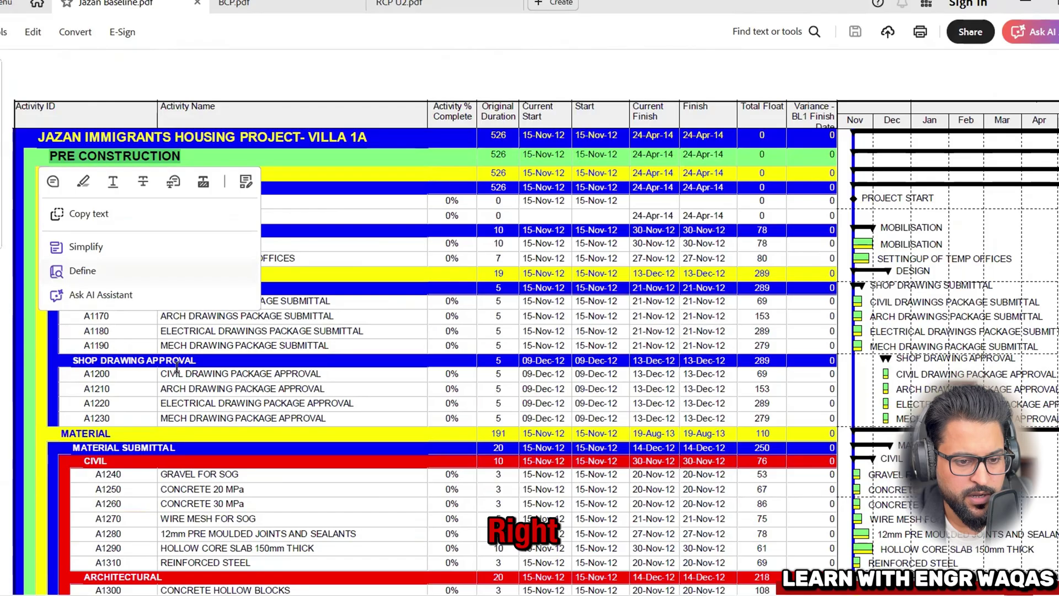
Step: Scroll down and highlight the CONSTRUCTION phase heading
scroll(215, 367, "down", 5)
scroll(215, 381, "down", 10)
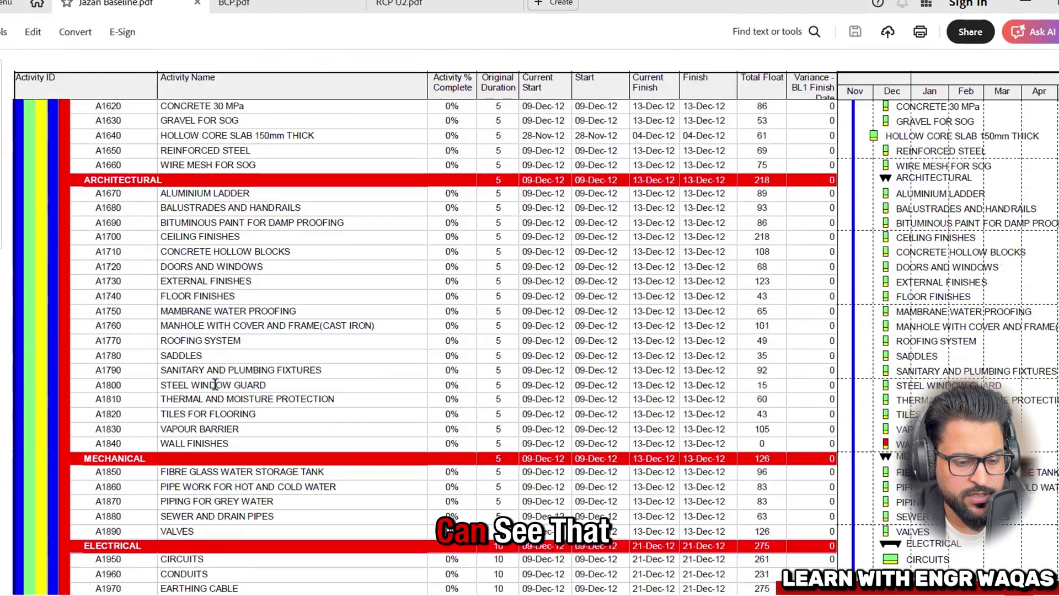
scroll(215, 385, "down", 7)
scroll(215, 385, "down", 10)
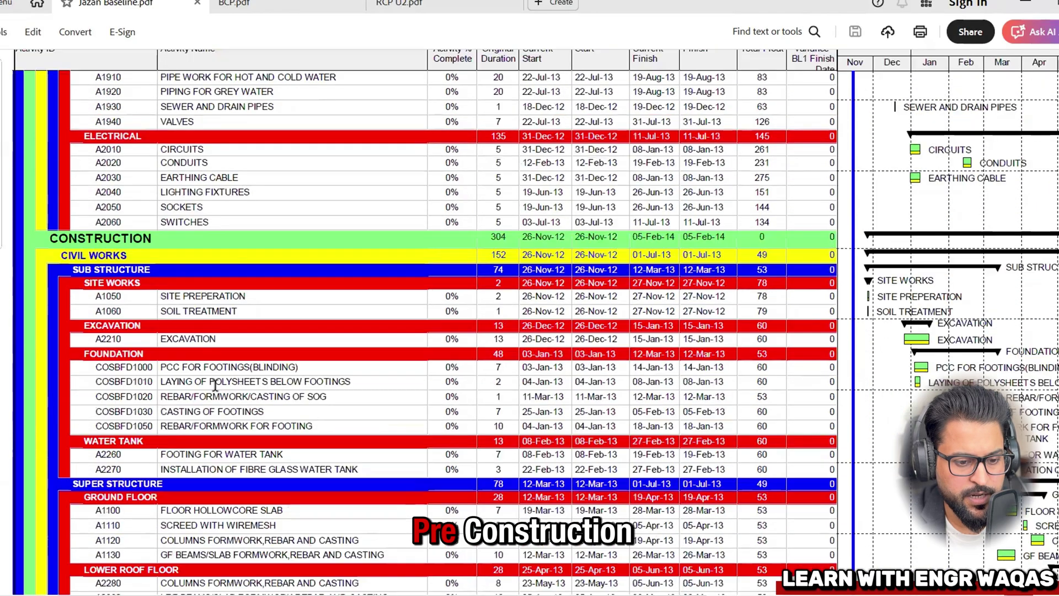
scroll(158, 177, "down", 1)
left_click_drag(157, 177, 50, 179)
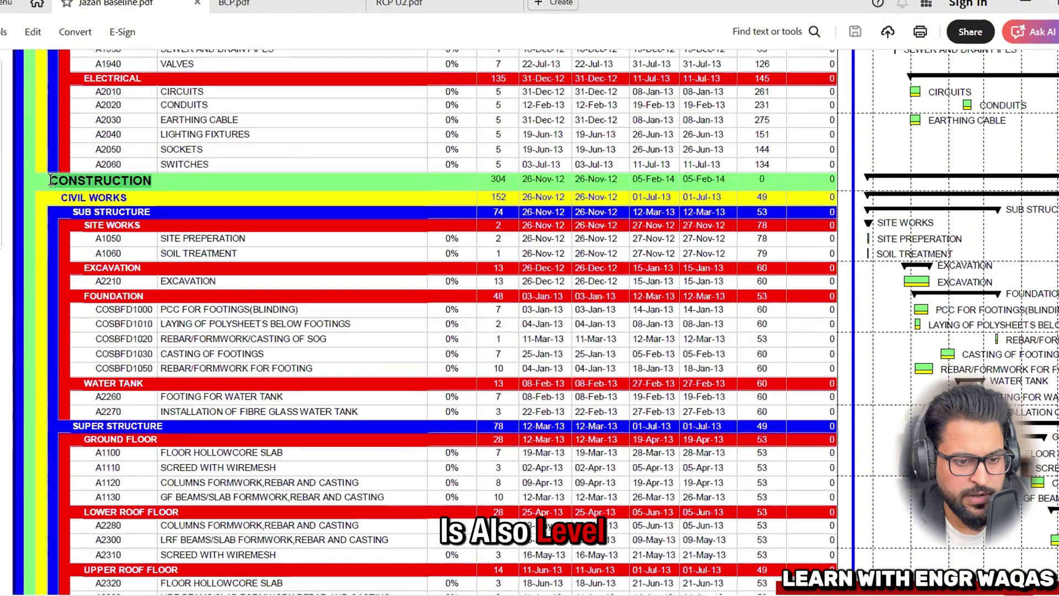
Step: Highlight the POST CONSTRUCTION heading, then return to page 2's architectural rows A1620–A1890
scroll(231, 438, "down", 1)
scroll(260, 531, "down", 20)
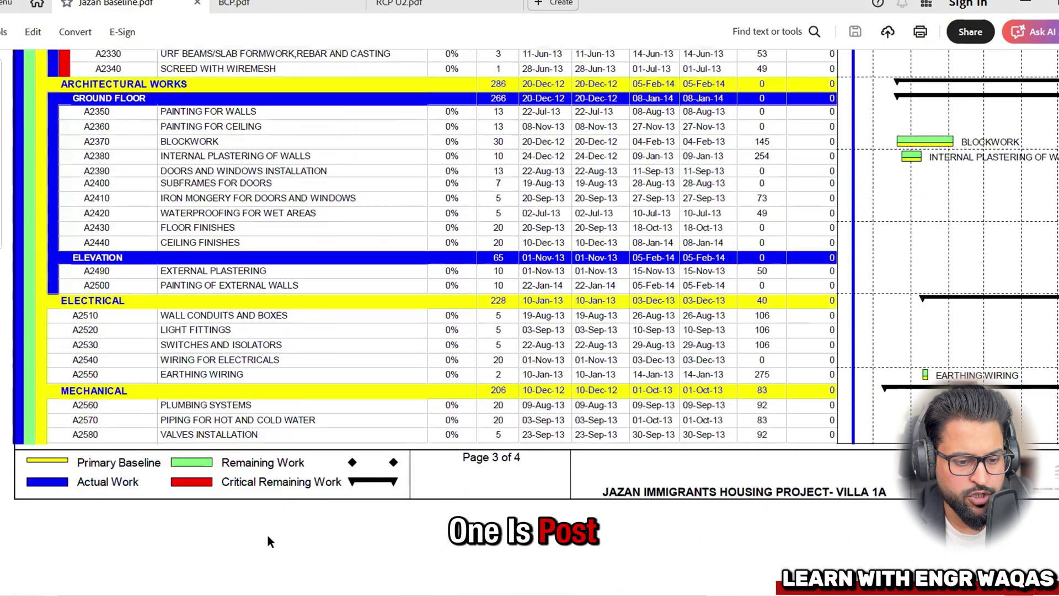
scroll(257, 524, "up", 2)
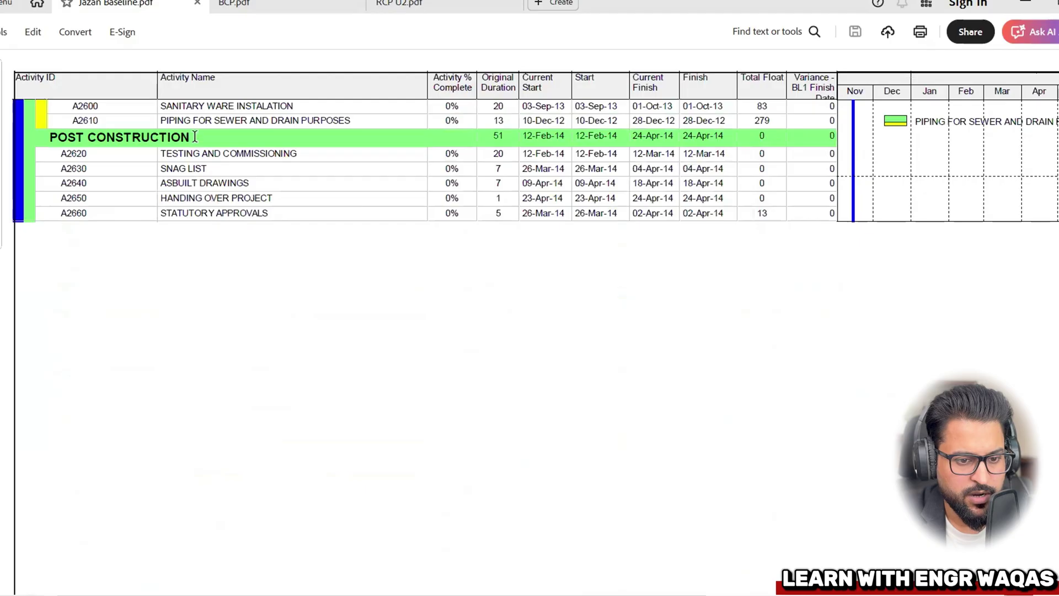
left_click_drag(193, 136, 55, 130)
scroll(284, 388, "up", 16)
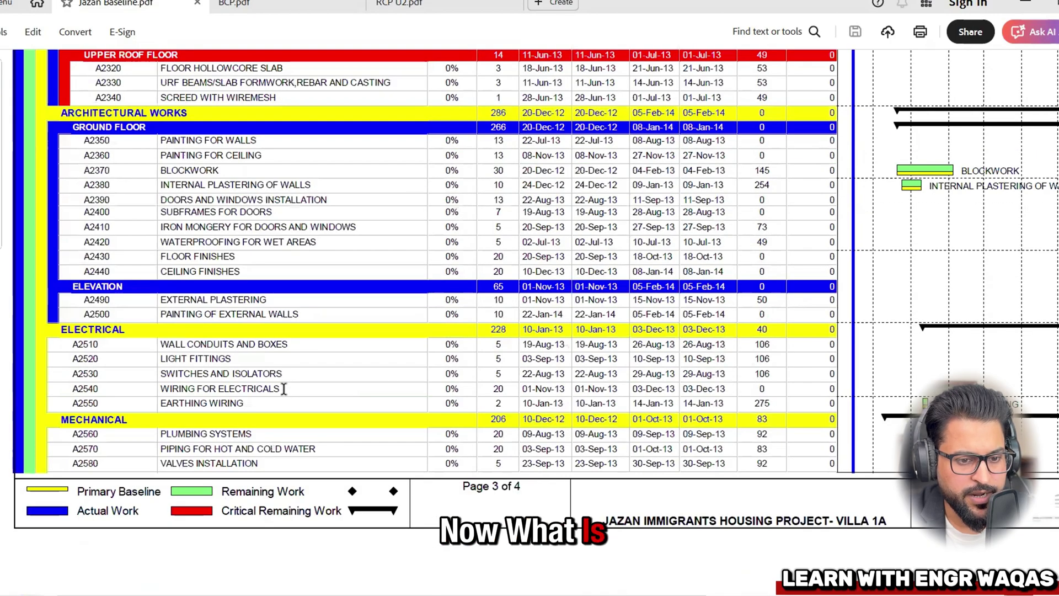
scroll(283, 388, "up", 11)
scroll(284, 390, "up", 10)
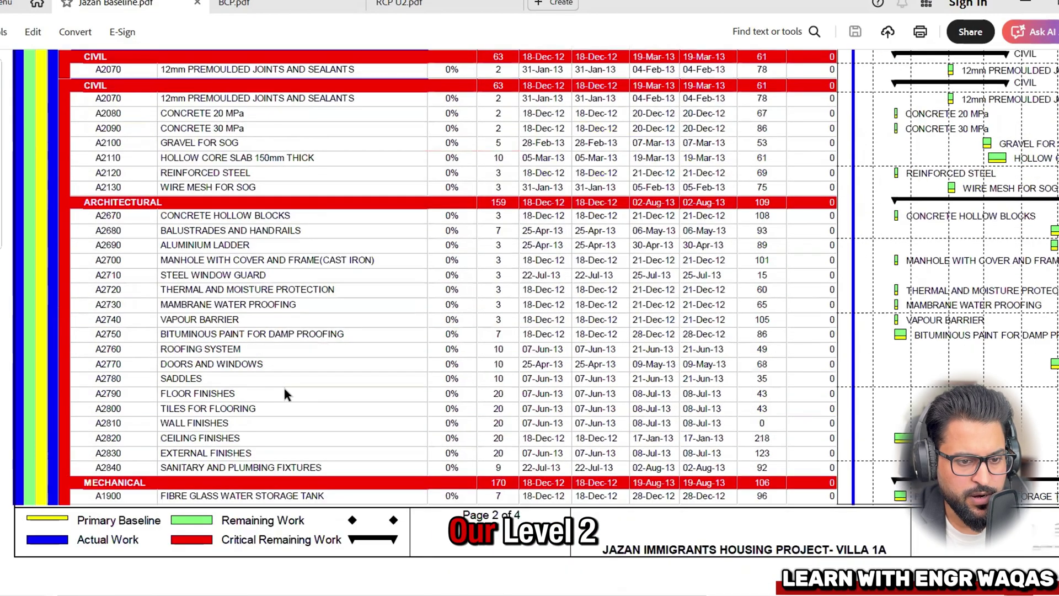
scroll(284, 386, "up", 8)
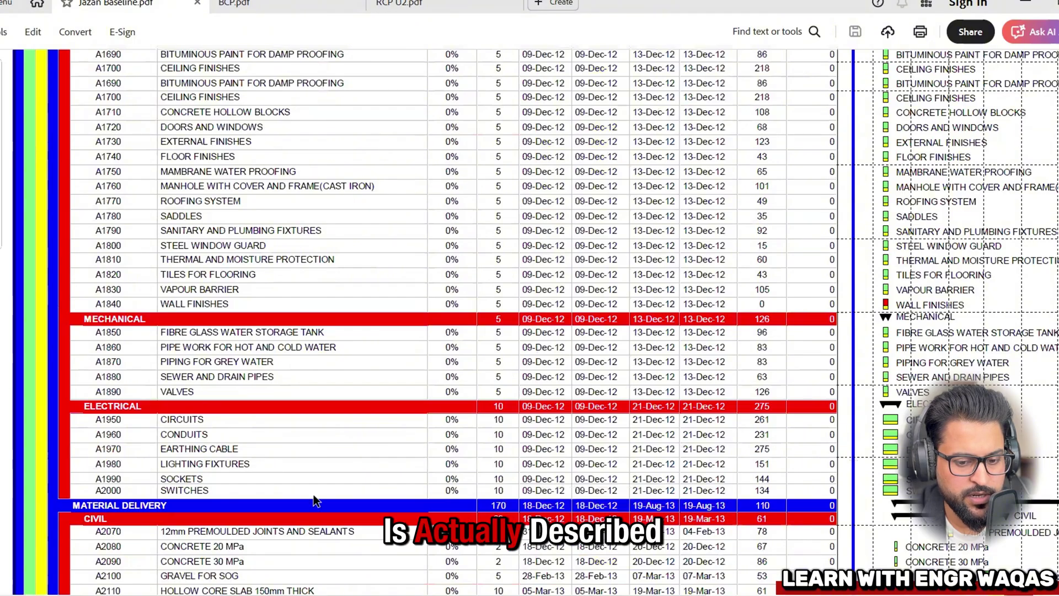
scroll(313, 496, "up", 3)
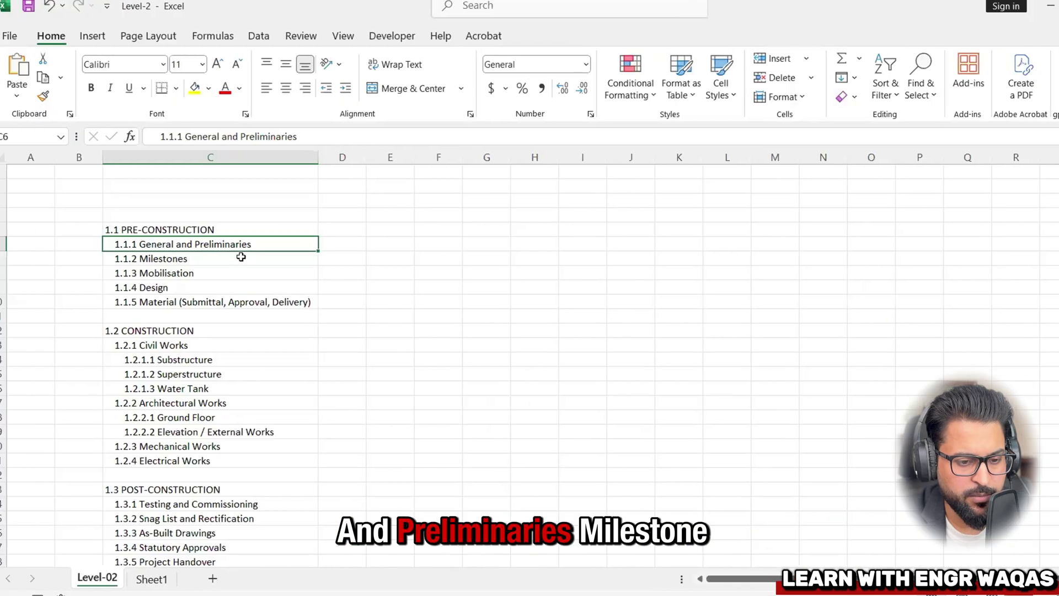
Step: Step through 1.1.2 Milestones to 1.1.5 Material, then 1.2 Construction, Civil Works and Substructure
left_click(236, 259)
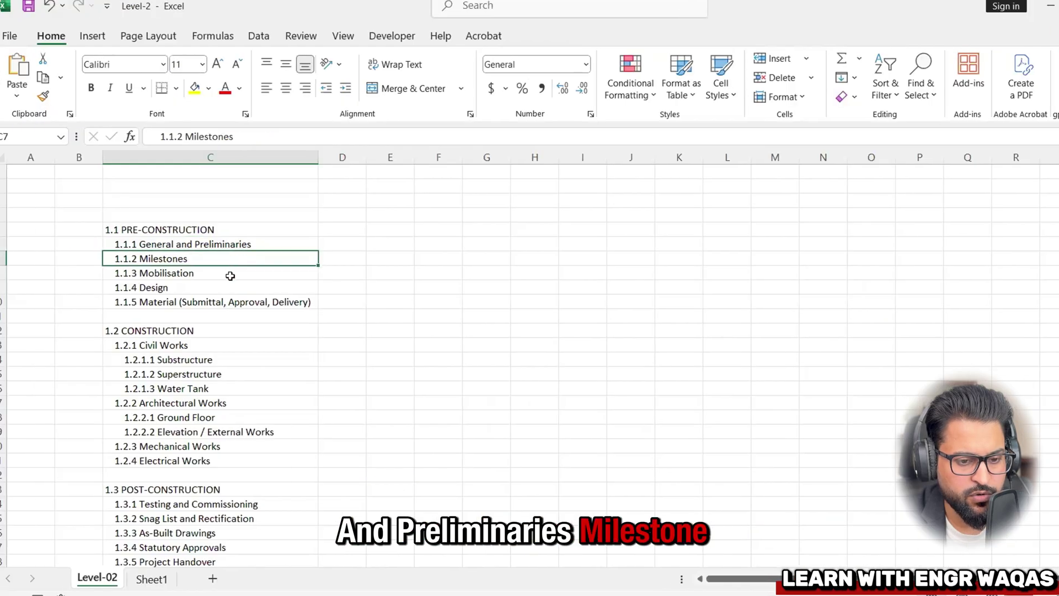
left_click(230, 276)
left_click(232, 287)
left_click(234, 301)
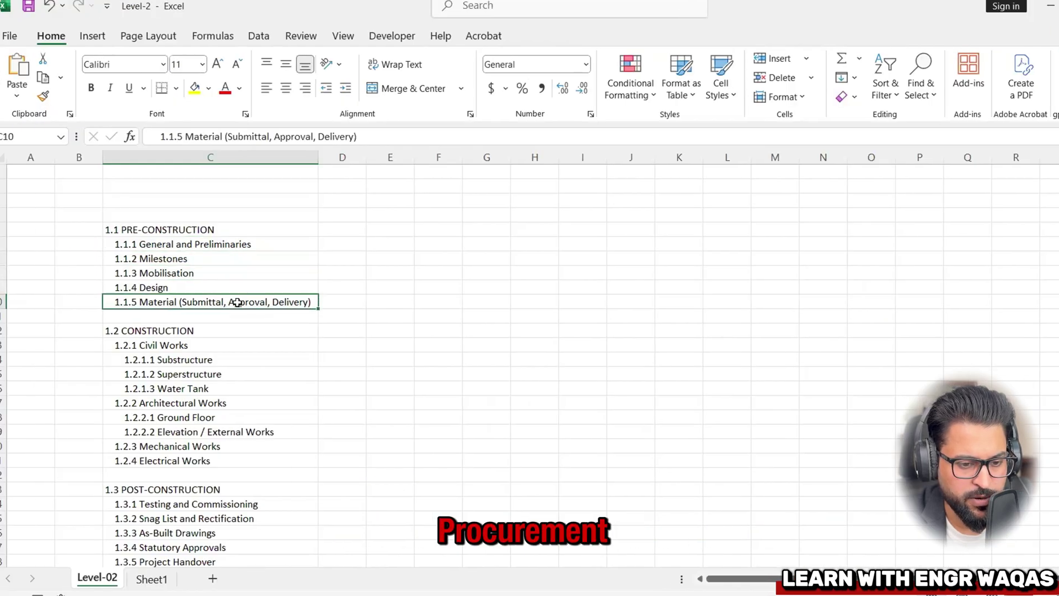
left_click(206, 332)
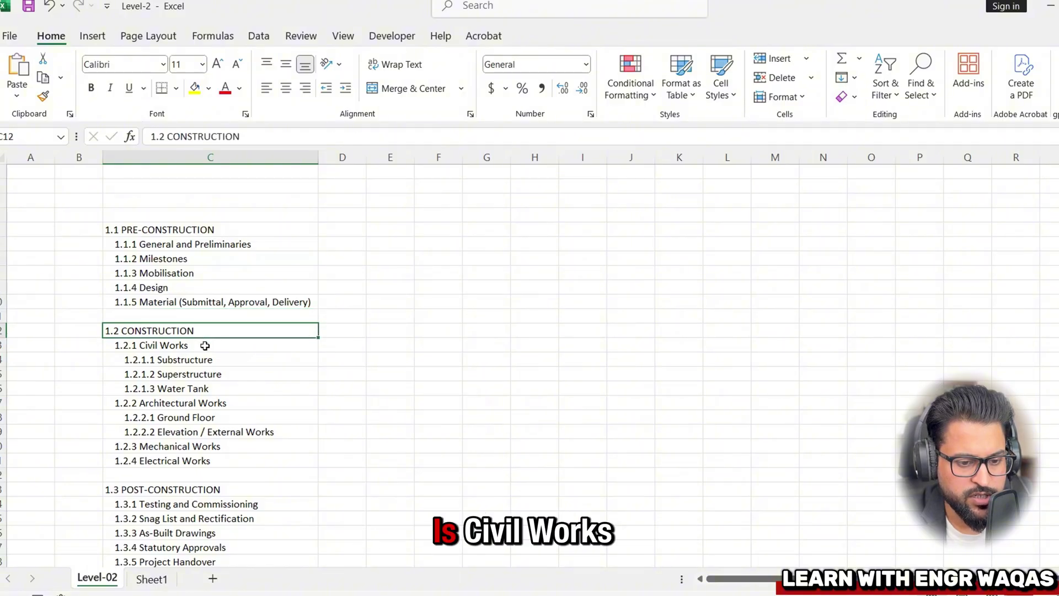
left_click(205, 345)
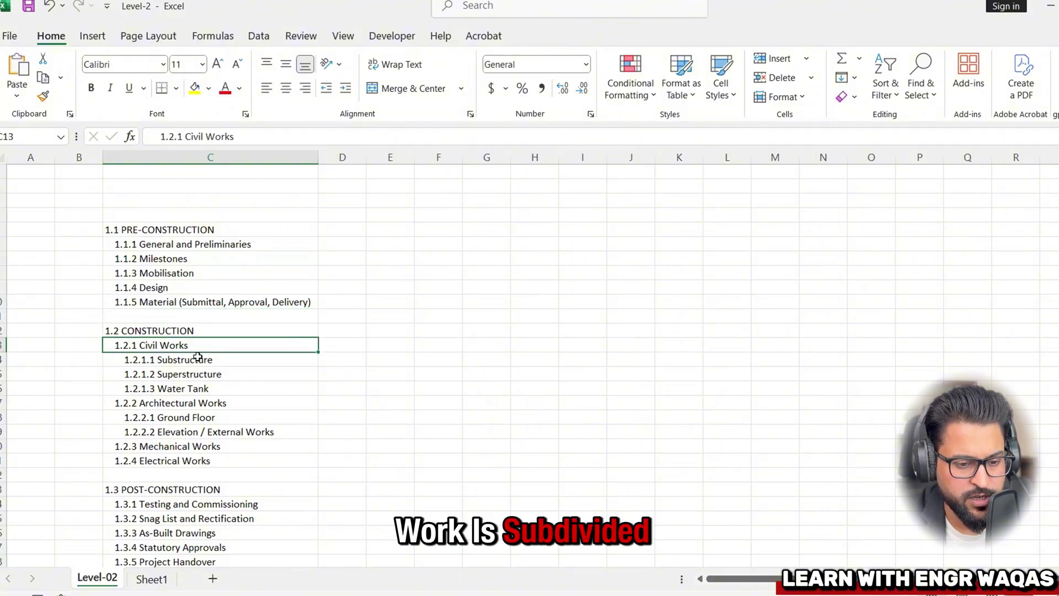
left_click(197, 359)
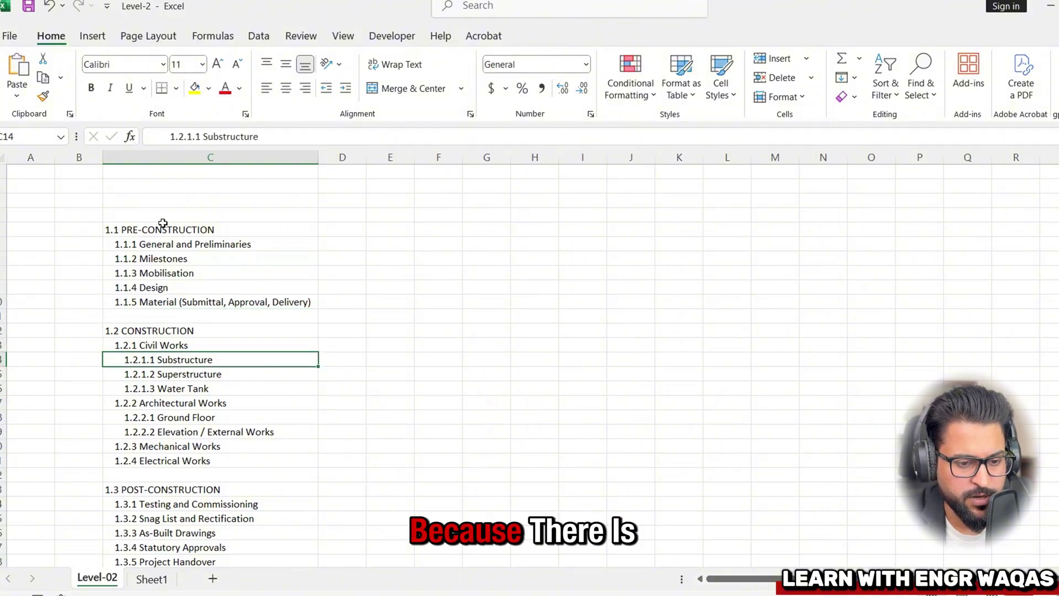
left_click(140, 346)
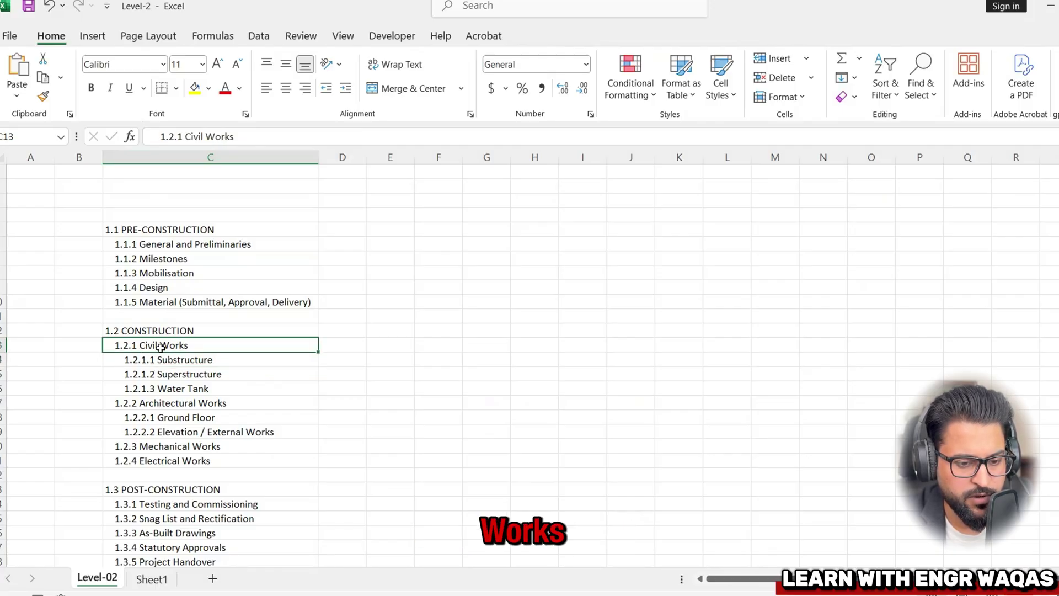
left_click(154, 331)
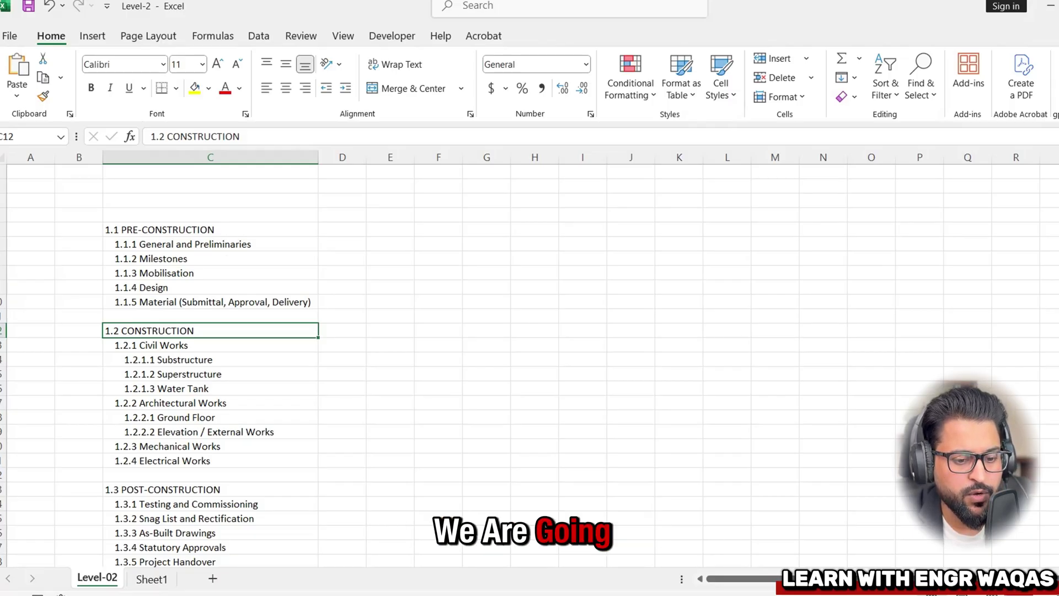
Step: Click through the remaining outline cells, ending on the 'Level-03 Schedule' title slide
scroll(355, 378, "down", 2)
left_click(345, 375)
scroll(238, 444, "up", 2)
left_click(345, 230)
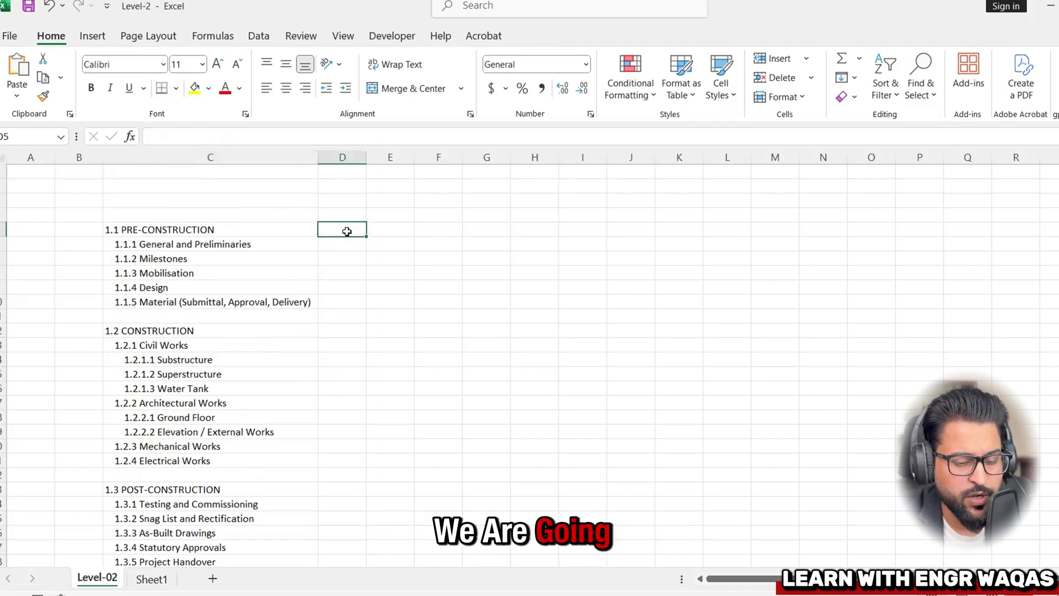
left_click(342, 244)
left_click(342, 287)
left_click(343, 373)
left_click(411, 228)
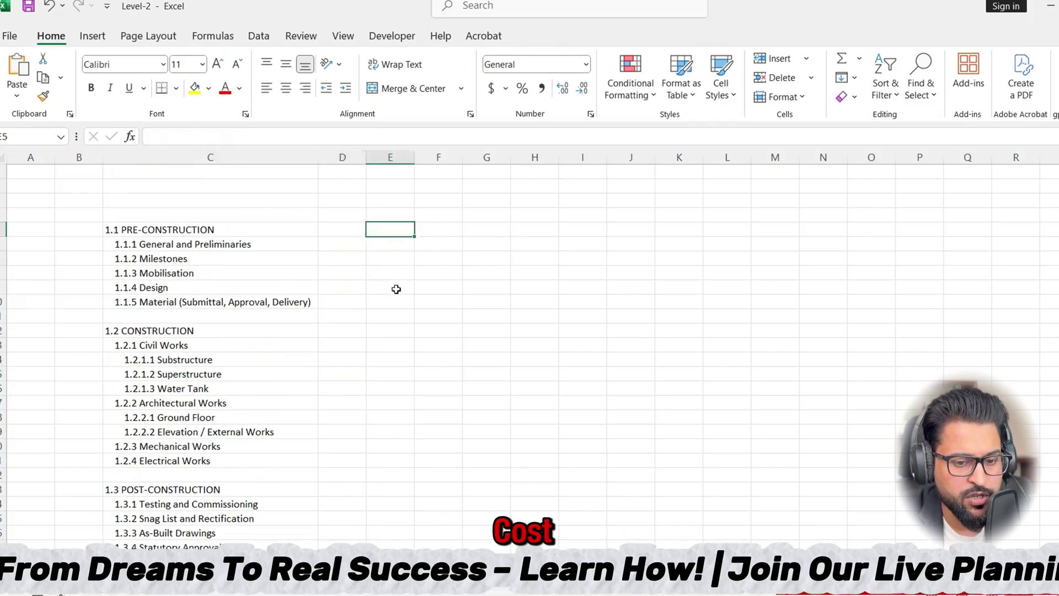
left_click(396, 287)
left_click(384, 485)
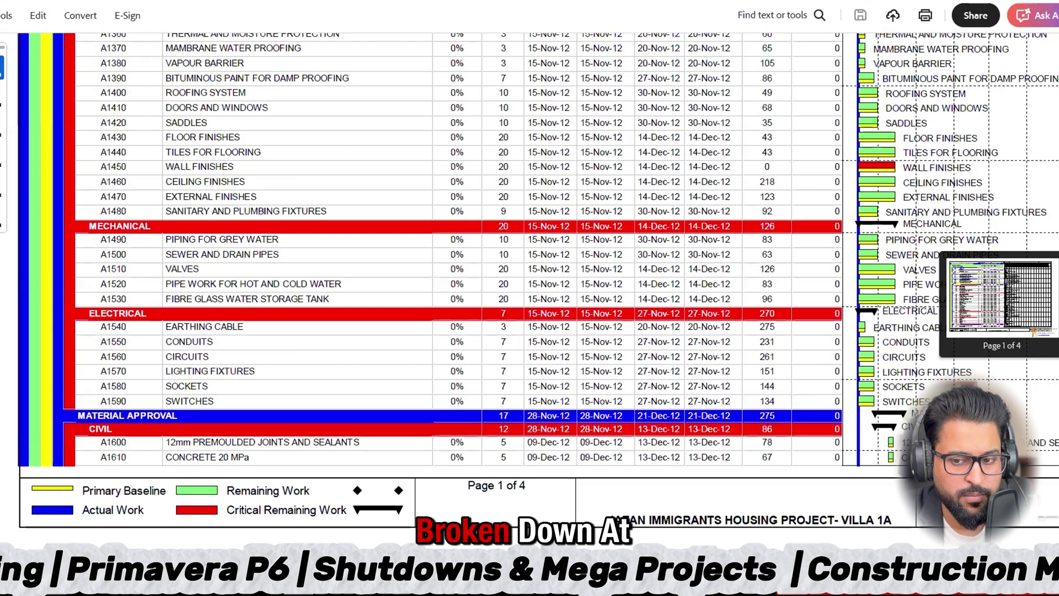
Step: Select the PRE CONSTRUCTION, GENERAL AND PRELIMINARIES, DESIGN, MATERIAL and MILESTONES headings at the top
scroll(530, 248, "up", 10)
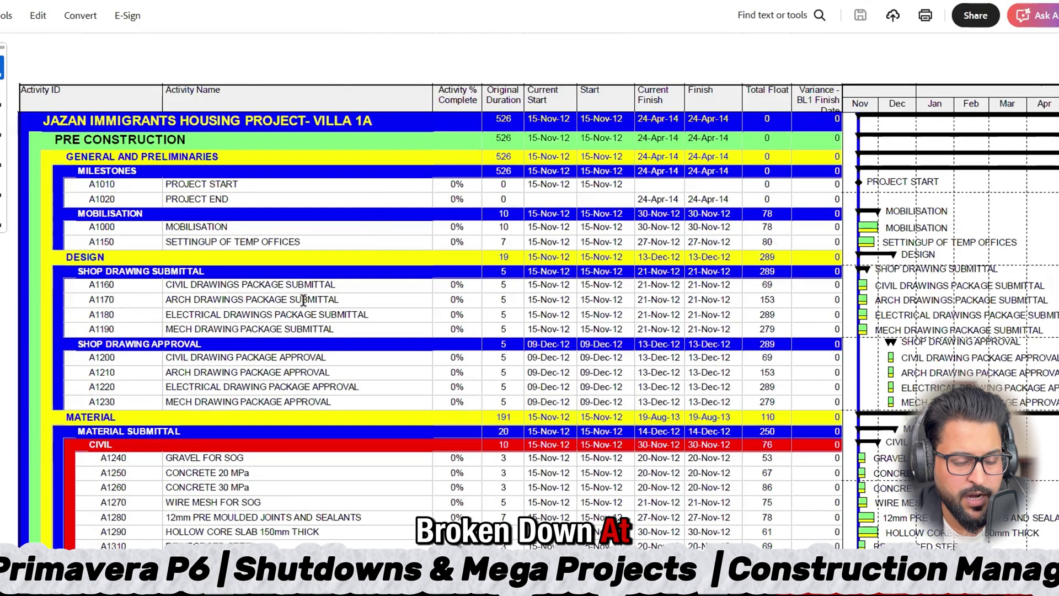
left_click_drag(55, 140, 172, 137)
left_click_drag(70, 157, 204, 156)
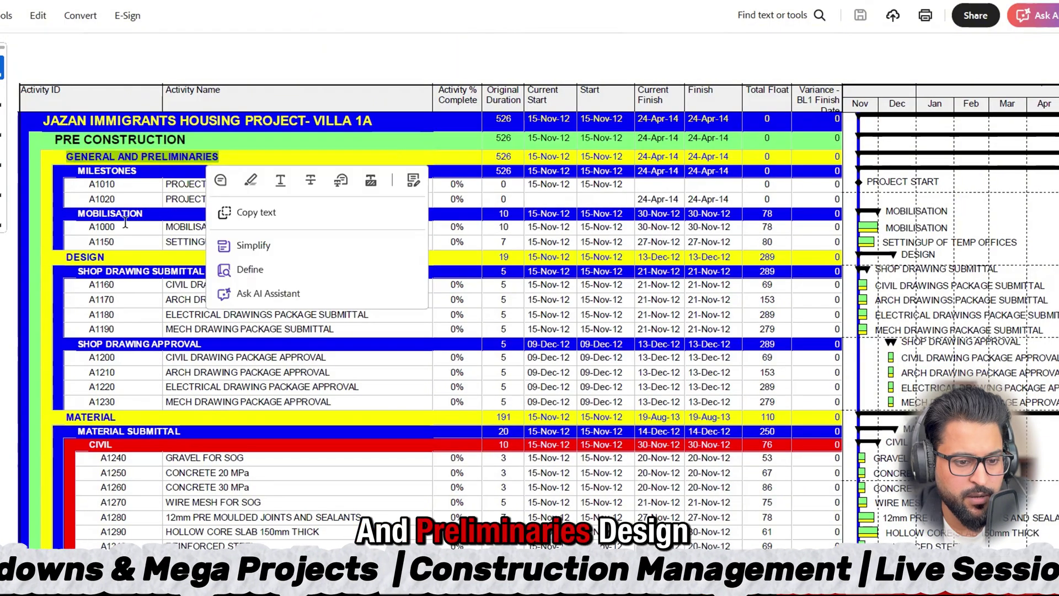
left_click_drag(71, 260, 125, 259)
left_click_drag(66, 417, 116, 417)
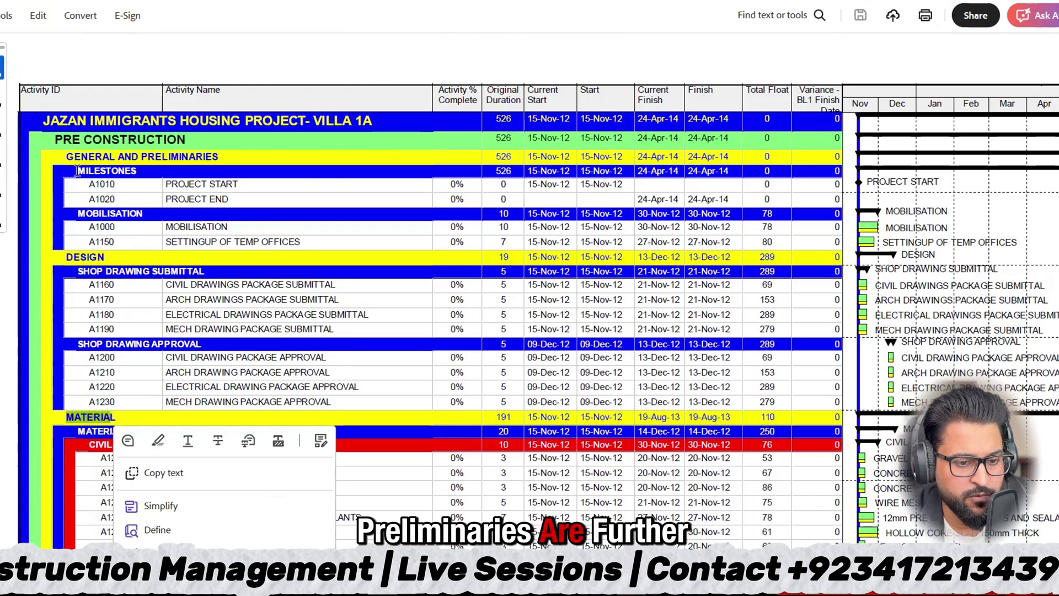
left_click_drag(78, 171, 205, 188)
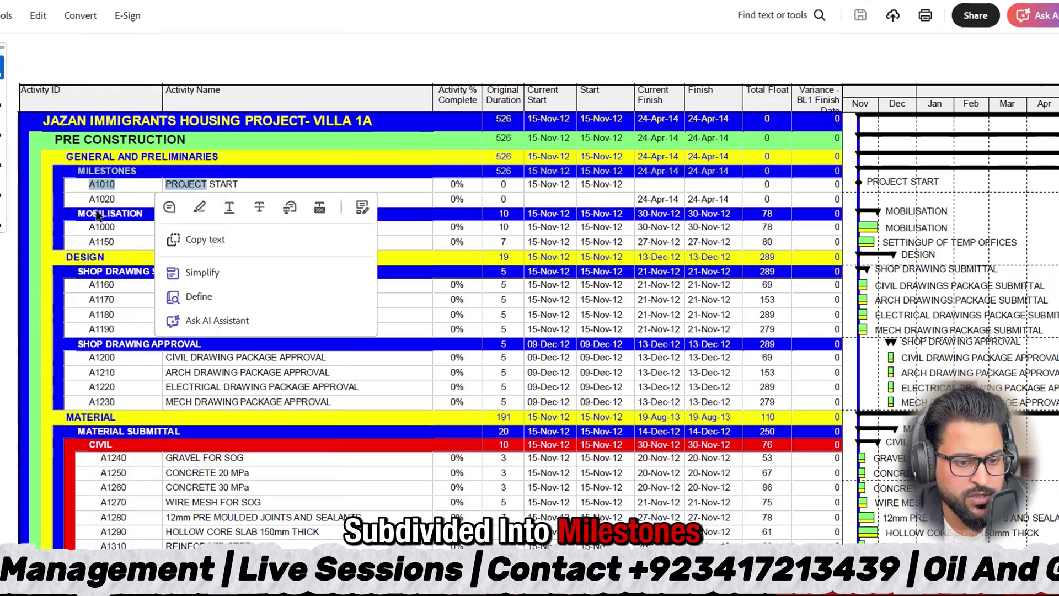
left_click(136, 241)
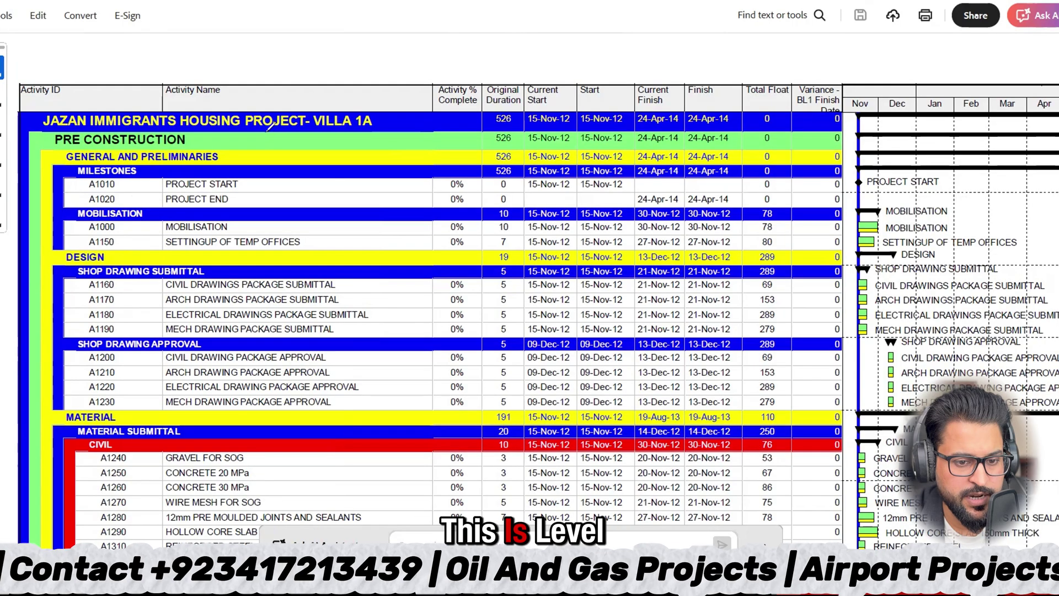
Step: Draw green ink beside PRE CONSTRUCTION, the mobilisation activities and the four shop drawing submittal rows
mouse_move(267, 133)
left_mouse_down()
mouse_move(264, 147)
mouse_move(296, 139)
mouse_move(332, 167)
mouse_move(321, 179)
mouse_move(148, 179)
mouse_move(201, 207)
mouse_move(227, 194)
left_mouse_up()
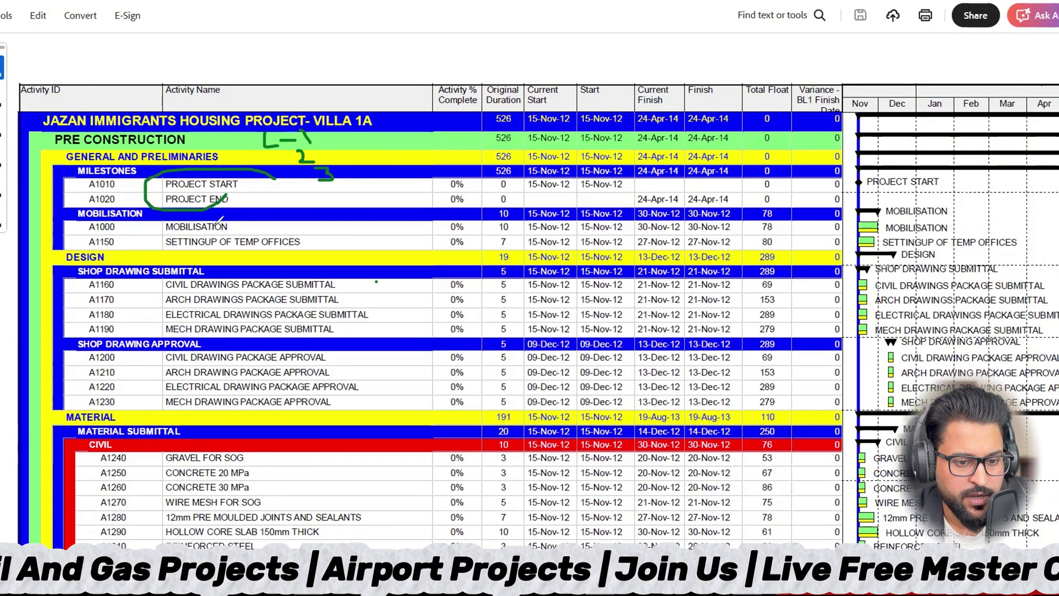
left_click_drag(265, 227, 319, 250)
mouse_move(351, 283)
left_mouse_down()
mouse_move(384, 320)
mouse_move(379, 410)
left_mouse_up()
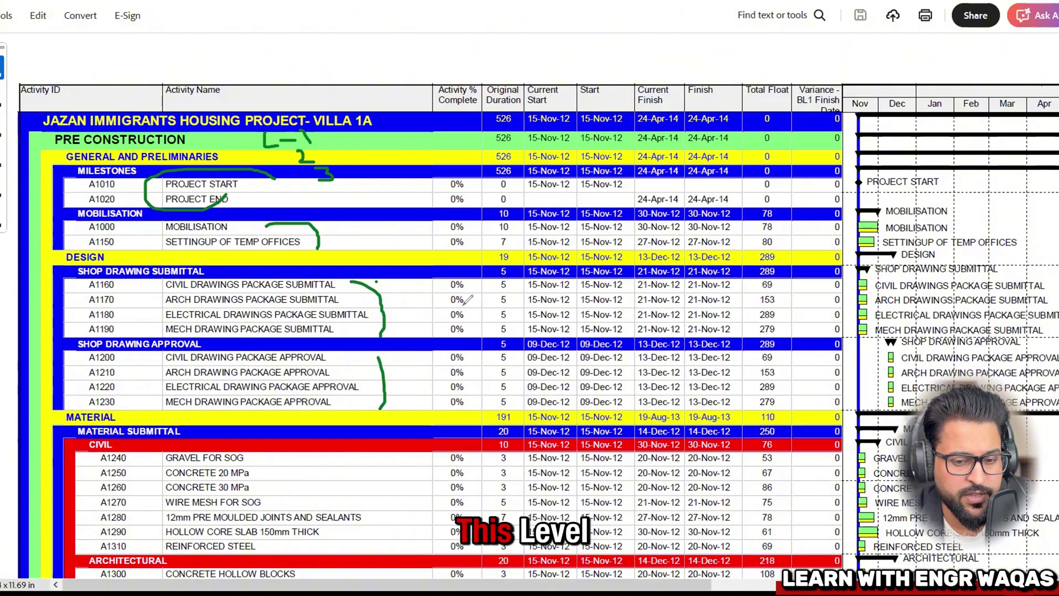
Step: Circle the 5-day durations of rows A1160–A1230 and the Shop Drawing Approval summary
mouse_move(519, 276)
left_mouse_down()
mouse_move(489, 295)
mouse_move(510, 337)
mouse_move(527, 290)
mouse_move(505, 275)
left_mouse_up()
mouse_move(516, 347)
left_mouse_down()
mouse_move(492, 348)
mouse_move(489, 406)
mouse_move(530, 386)
mouse_move(517, 341)
mouse_move(497, 346)
left_mouse_up()
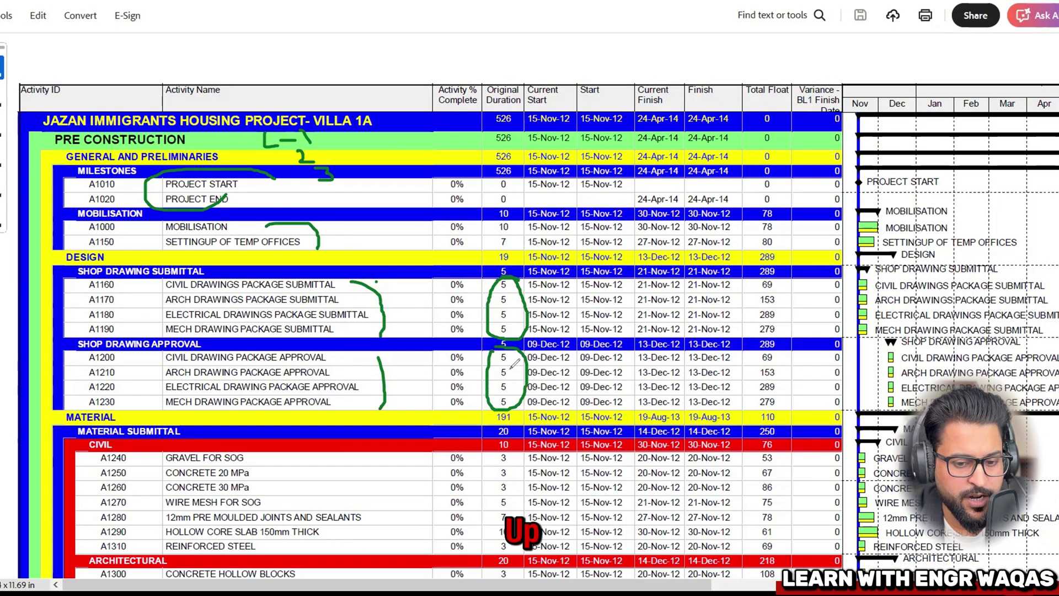
mouse_move(514, 334)
left_mouse_down()
mouse_move(493, 340)
mouse_move(517, 355)
mouse_move(503, 352)
mouse_move(487, 386)
mouse_move(499, 405)
left_mouse_up()
Step: Erase the old ink, then circle Shop Drawing Approval's duration, bracket its bars, underline 13-Dec-12
key("e")
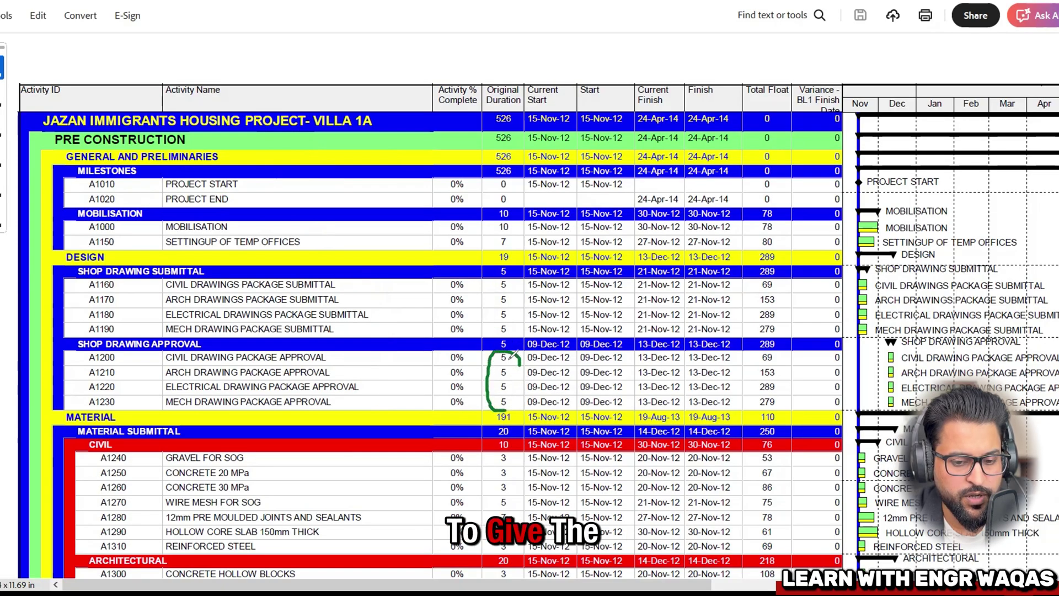
mouse_move(520, 345)
left_mouse_down()
mouse_move(513, 333)
mouse_move(501, 345)
left_mouse_up()
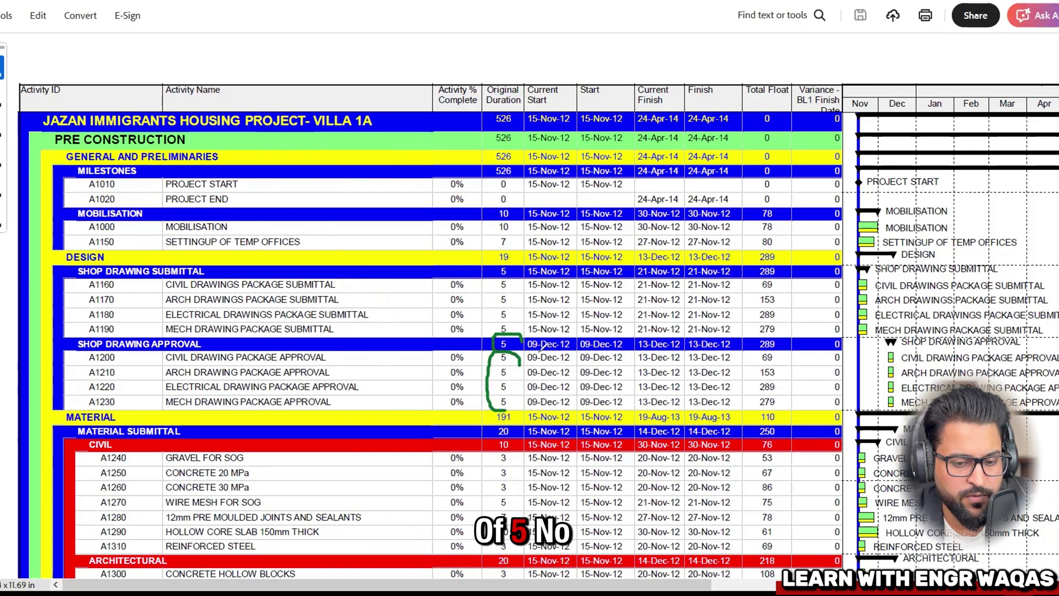
mouse_move(890, 335)
left_mouse_down()
mouse_move(877, 364)
mouse_move(889, 411)
left_mouse_up()
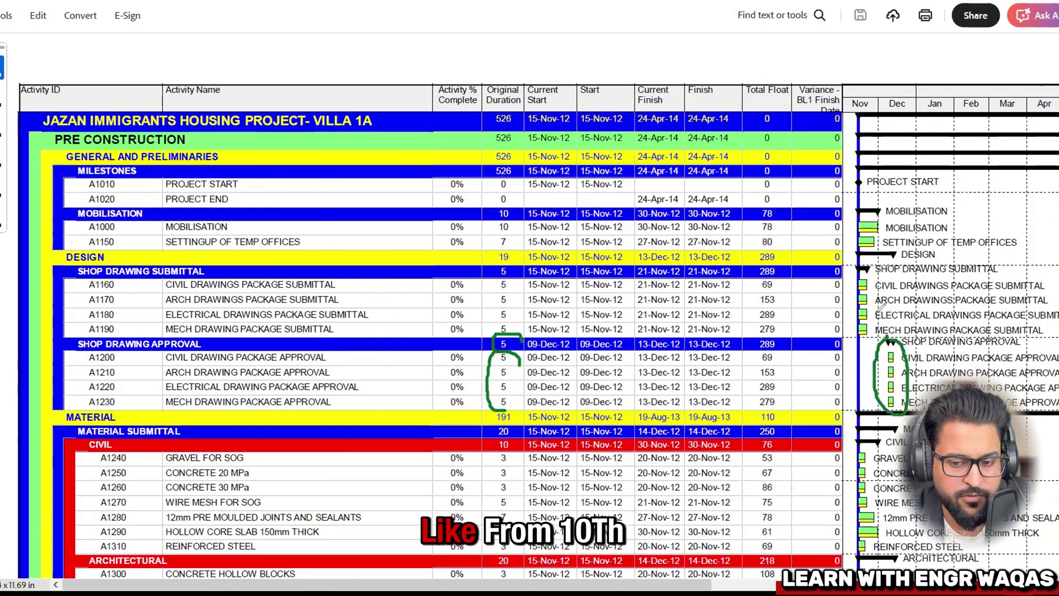
mouse_move(882, 308)
left_mouse_down()
mouse_move(875, 322)
mouse_move(905, 309)
mouse_move(969, 319)
left_mouse_up()
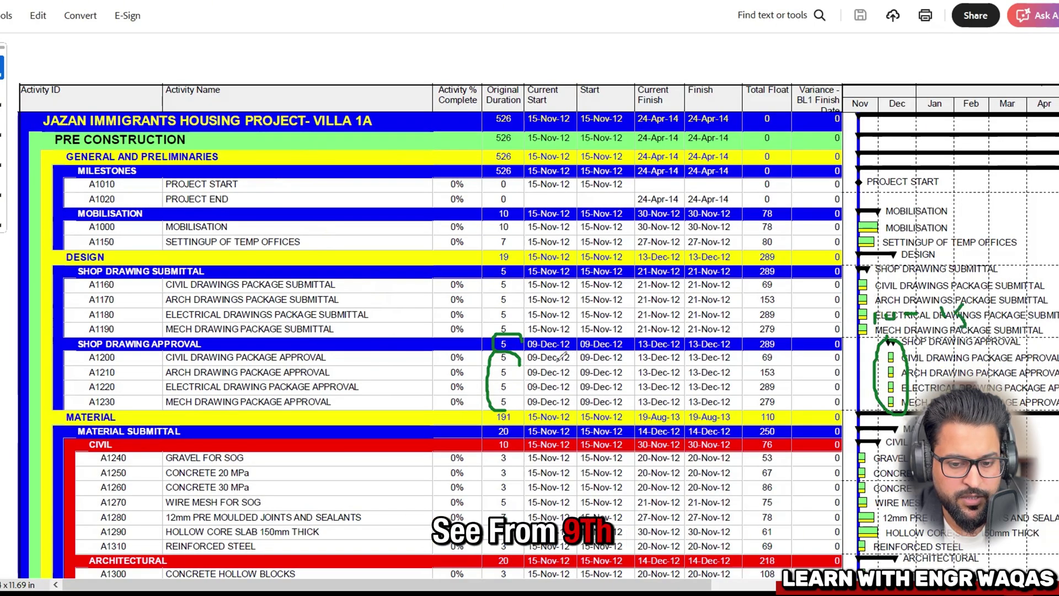
mouse_move(665, 348)
left_mouse_down()
mouse_move(625, 348)
mouse_move(665, 365)
left_mouse_up()
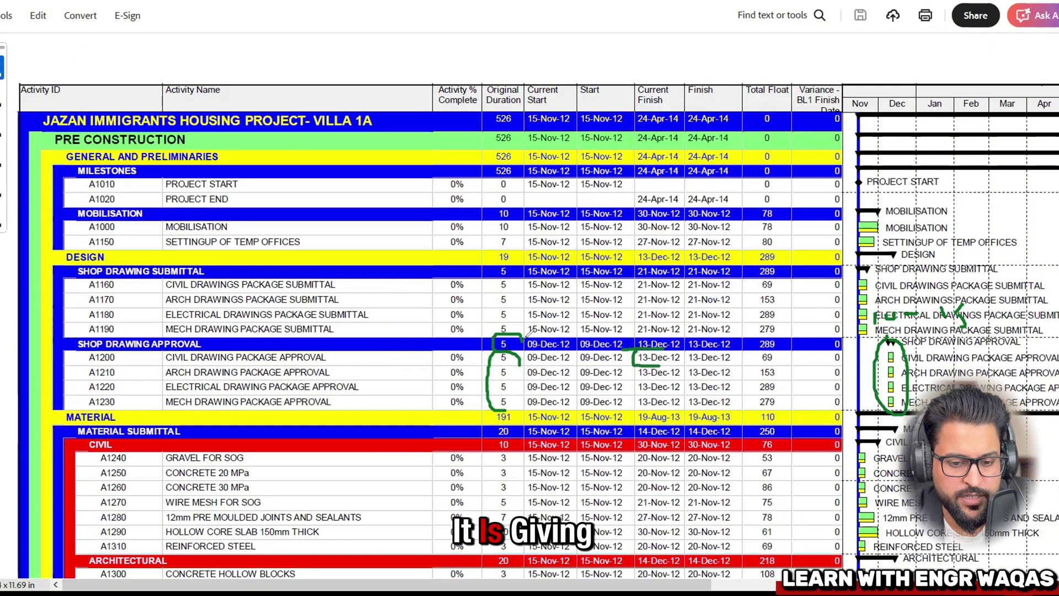
Step: Underline the heading, link duration to the 13-Dec-12 finish, mark the Finish column, then clear all ink
mouse_move(172, 331)
left_mouse_down()
mouse_move(97, 333)
mouse_move(75, 355)
mouse_move(176, 356)
mouse_move(211, 334)
mouse_move(199, 329)
left_mouse_up()
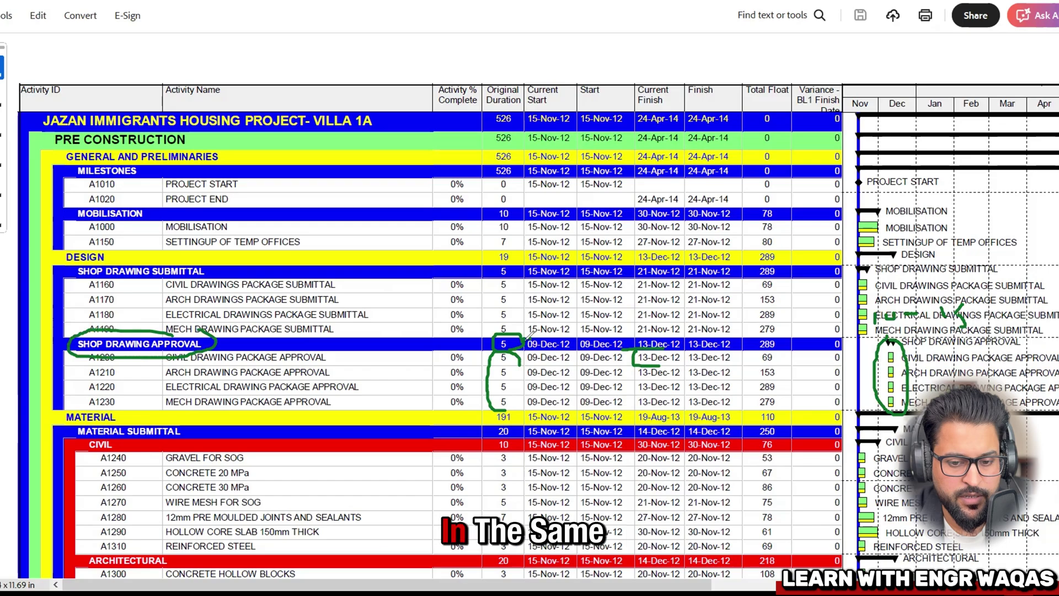
mouse_move(521, 346)
left_mouse_down()
mouse_move(562, 364)
mouse_move(671, 363)
left_mouse_up()
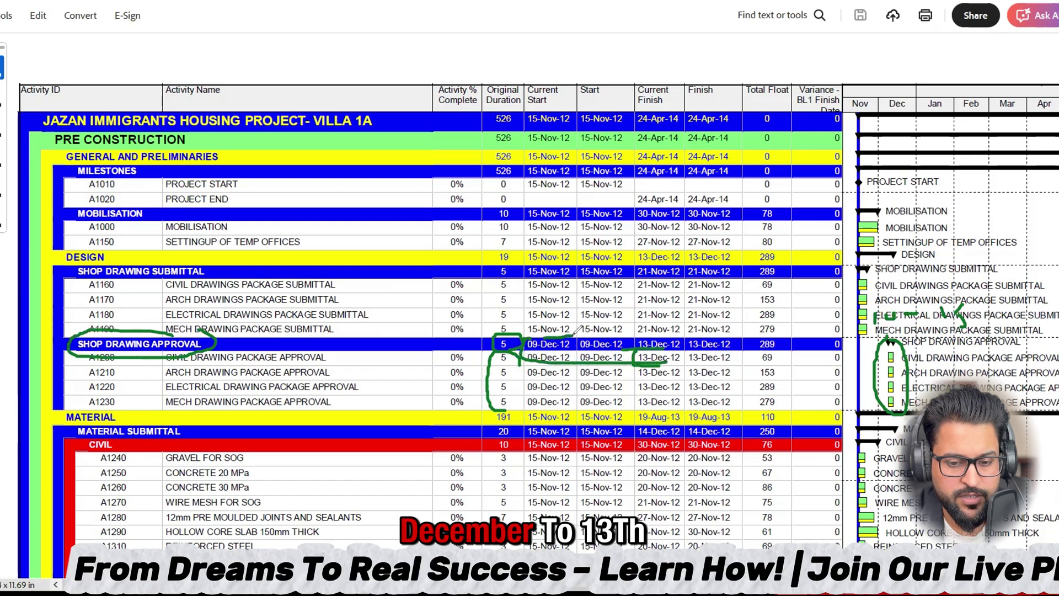
mouse_move(696, 328)
left_mouse_down()
mouse_move(684, 346)
mouse_move(737, 348)
mouse_move(730, 334)
left_mouse_up()
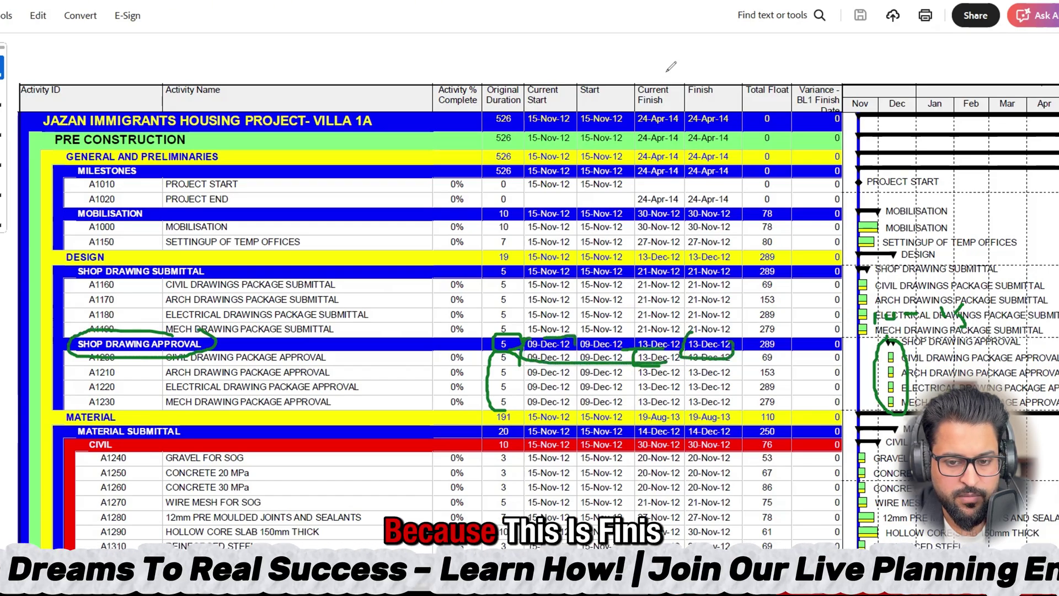
left_click_drag(694, 68, 696, 82)
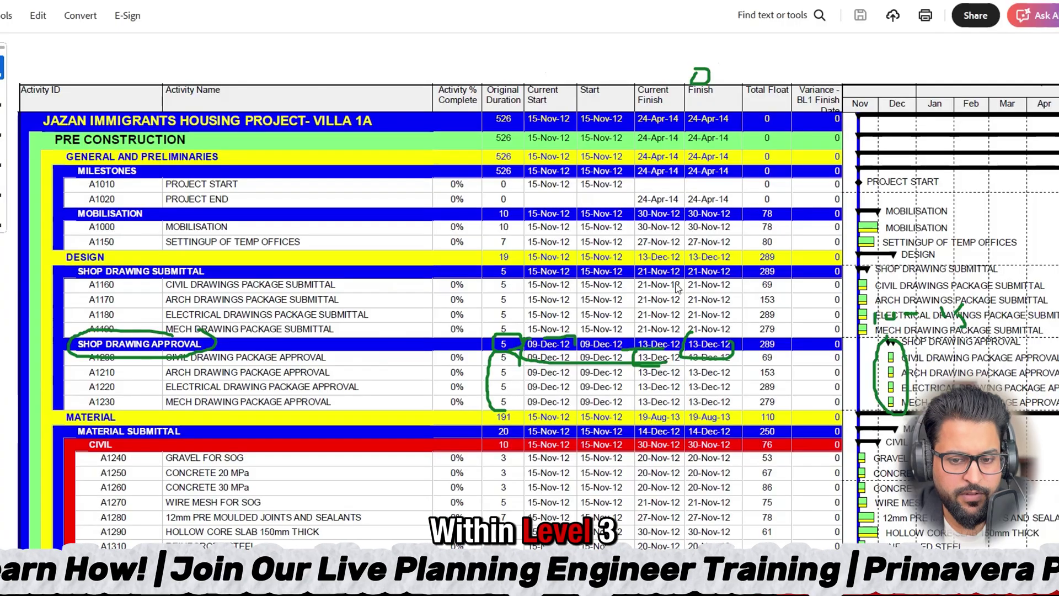
key("Escape")
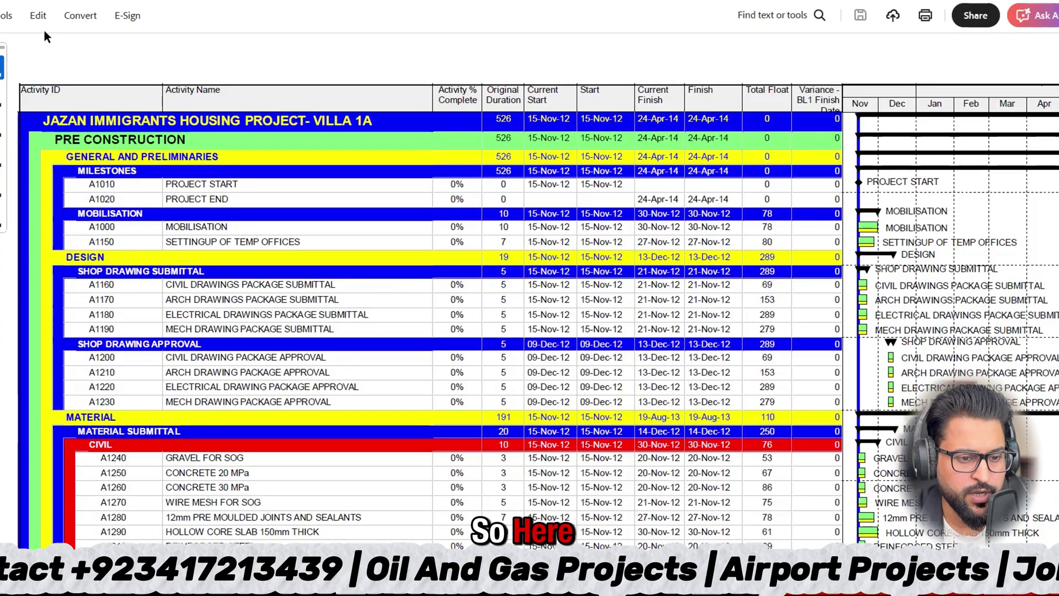
Step: Scroll down and select the Civil material submittal rows A1240–A1290
scroll(248, 249, "down", 3)
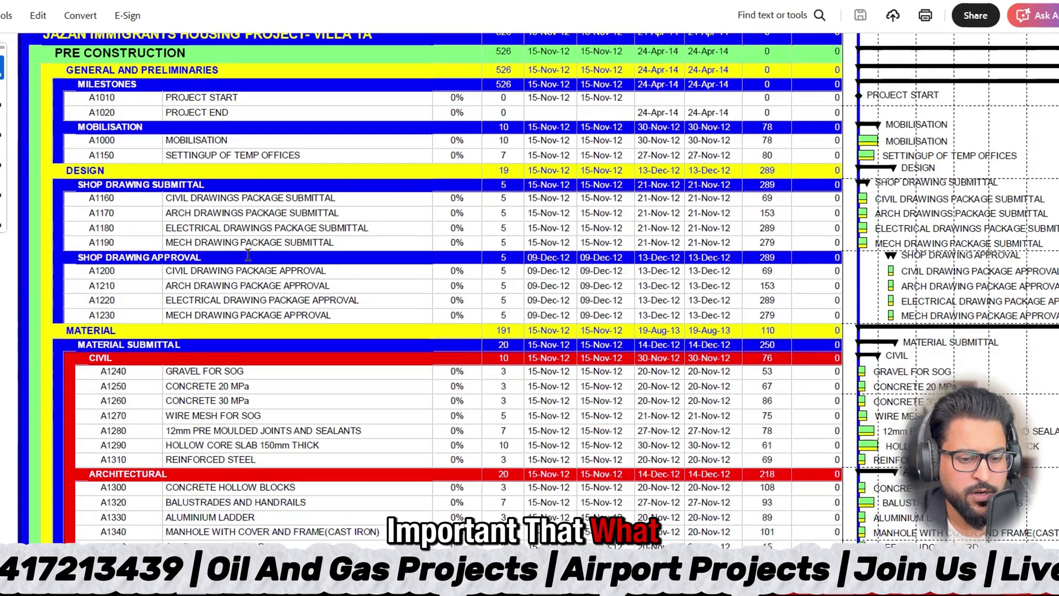
scroll(249, 259, "down", 2)
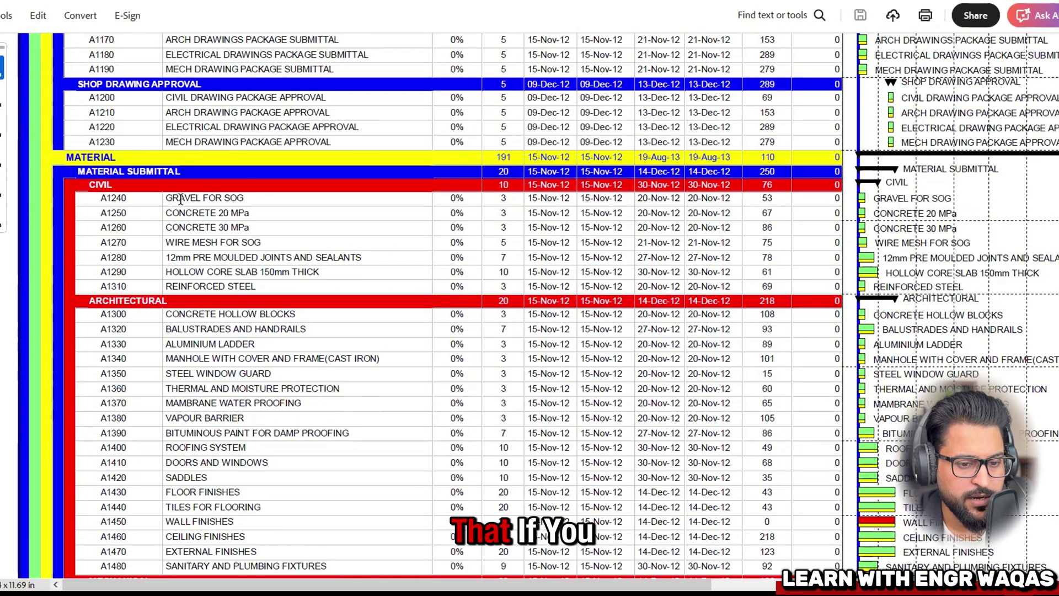
left_click_drag(180, 200, 261, 285)
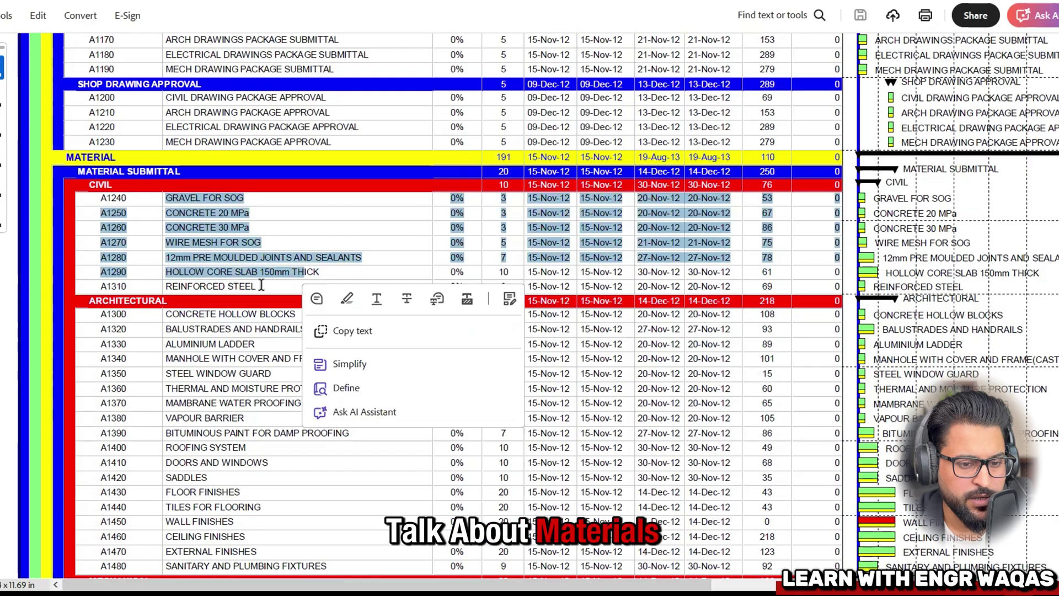
left_click(313, 242)
Step: Select the ALUMINIUM LADDER activity and continue to page 2's Material Delivery rows
scroll(306, 323, "down", 5)
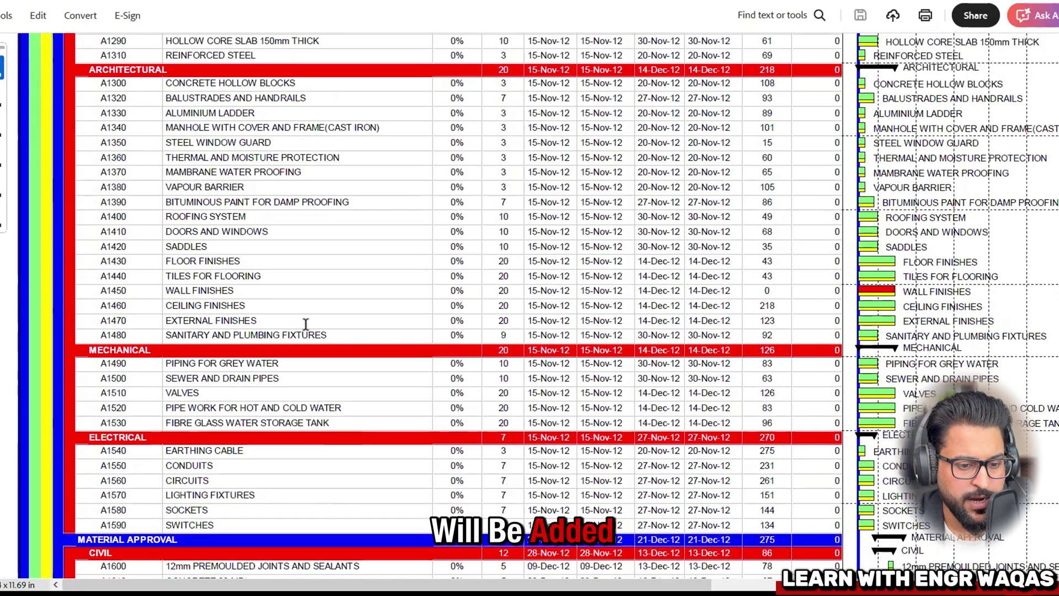
scroll(306, 323, "down", 8)
scroll(306, 325, "down", 3)
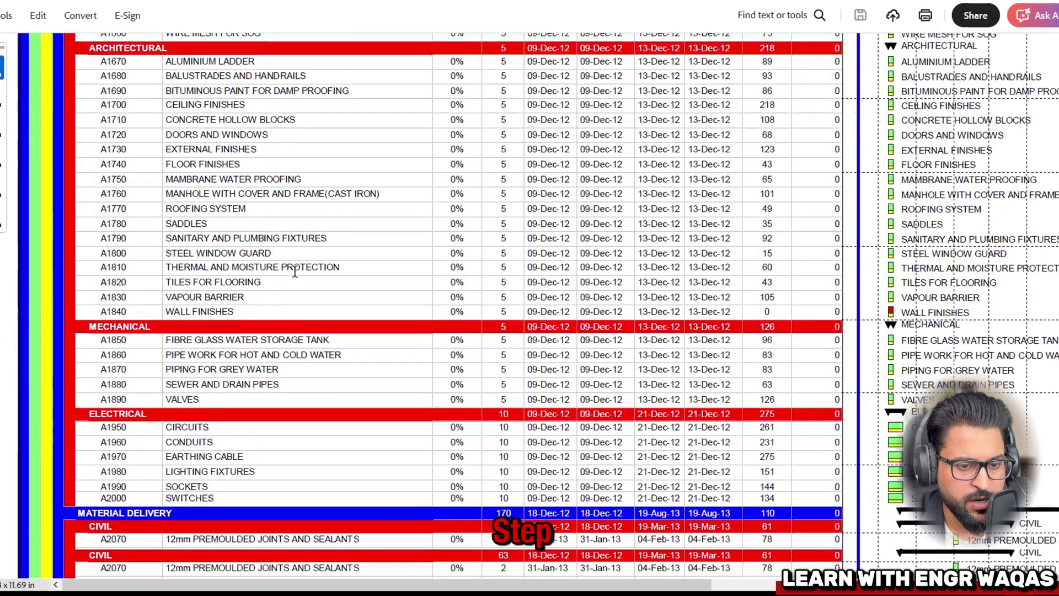
scroll(306, 326, "up", 1)
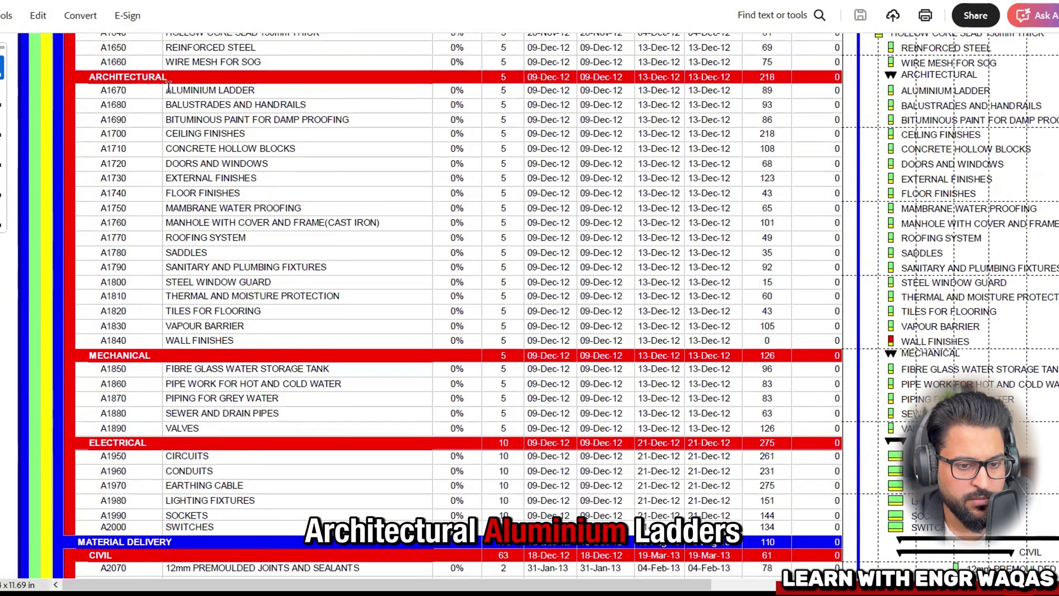
left_click_drag(168, 90, 257, 91)
left_click(171, 106)
left_click_drag(167, 105, 306, 106)
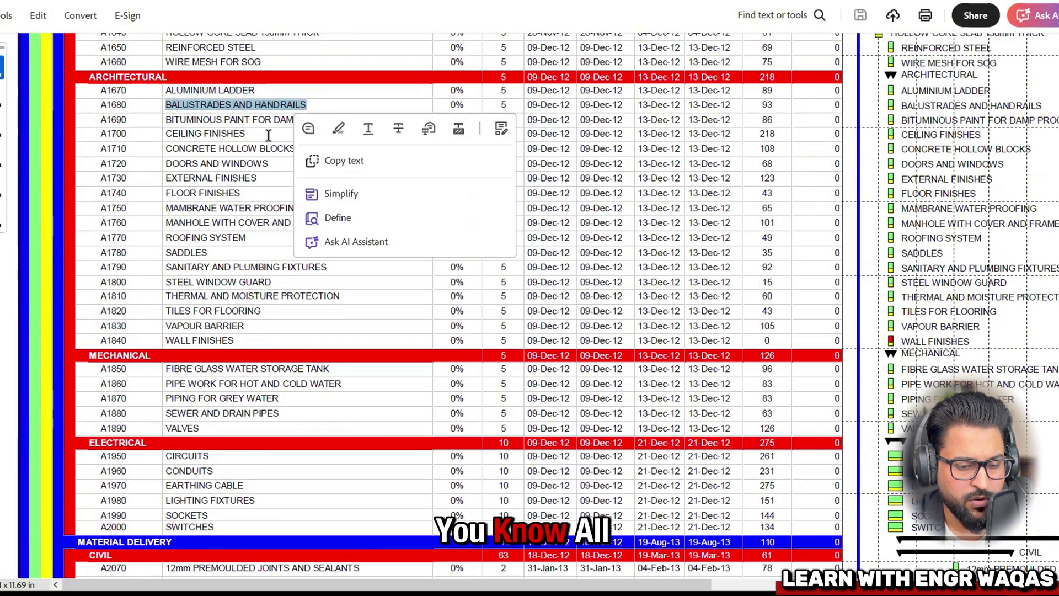
scroll(242, 338, "down", 9)
scroll(238, 342, "down", 2)
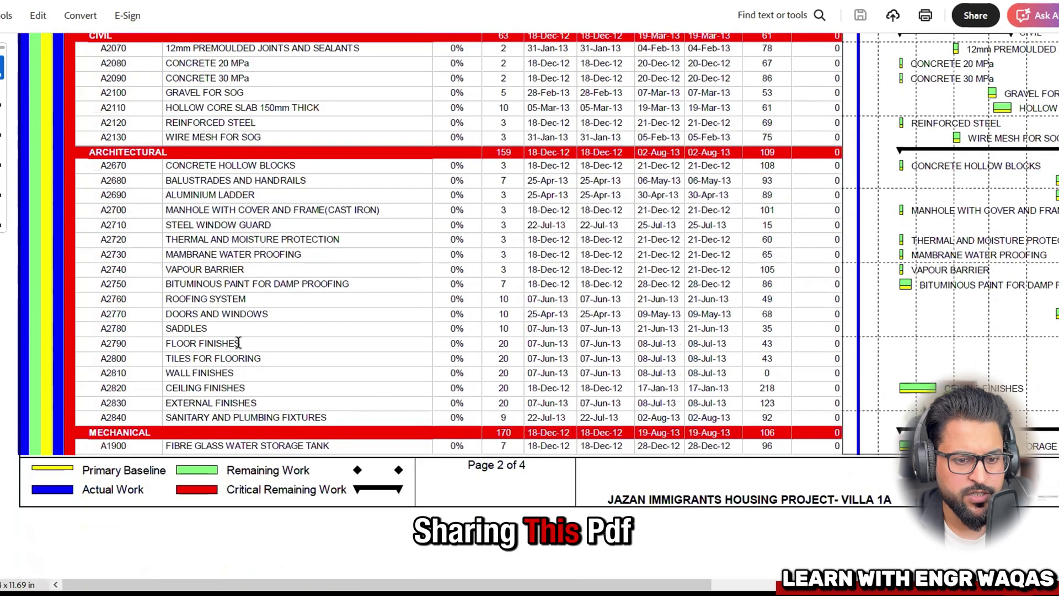
Step: Scroll to the Construction phase and highlight the SITE PREPERATION row
scroll(239, 343, "down", 10)
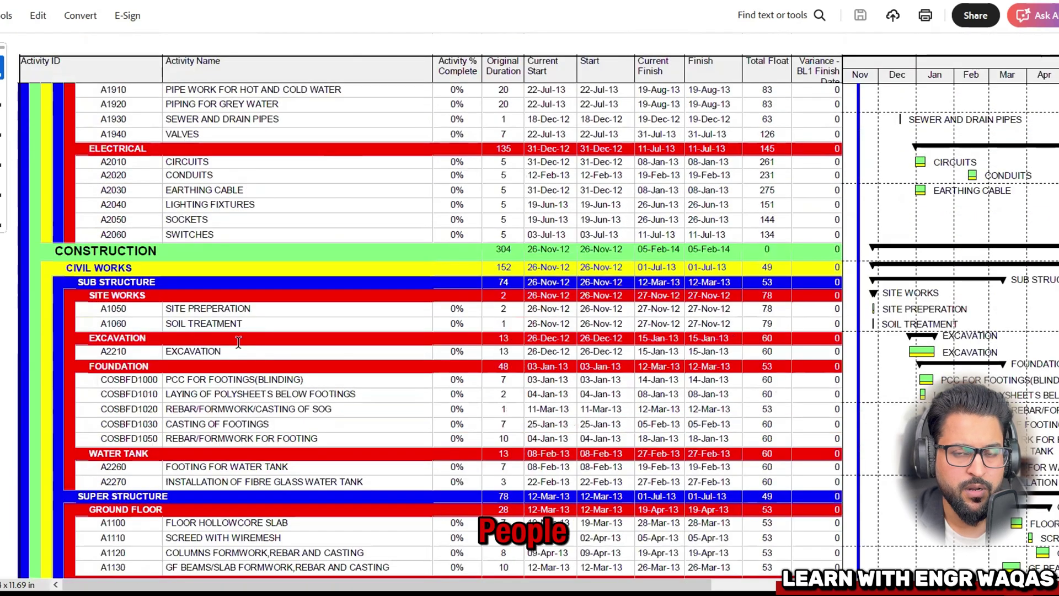
scroll(238, 342, "down", 1)
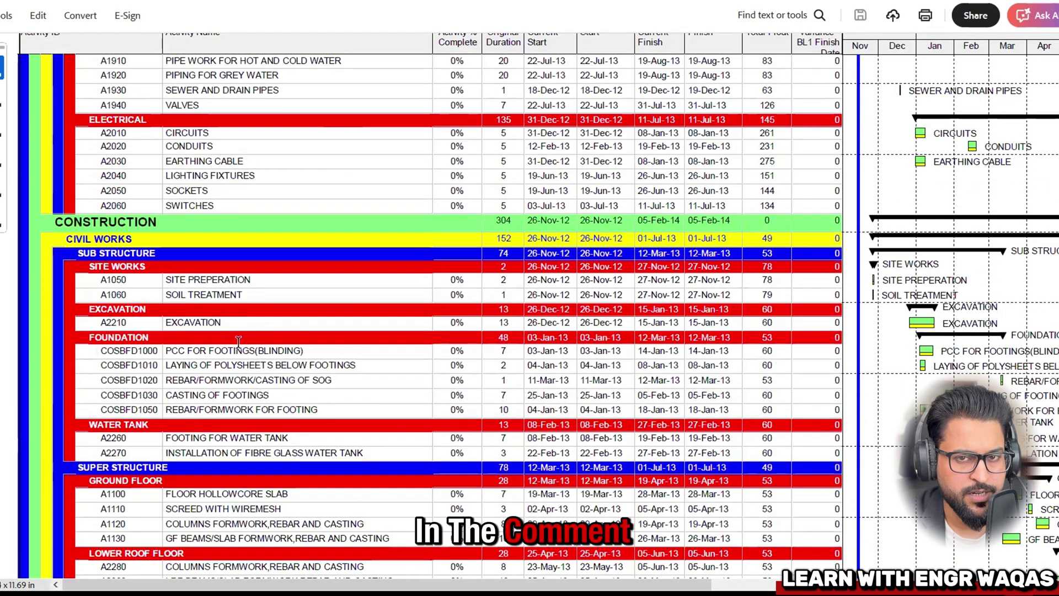
scroll(238, 342, "down", 4)
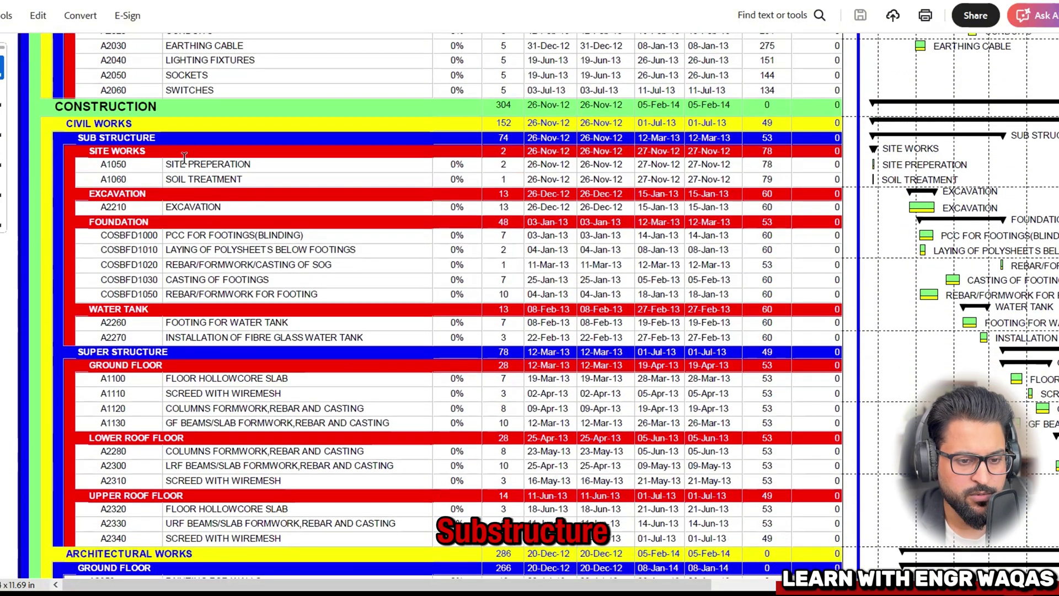
triple_click(204, 164)
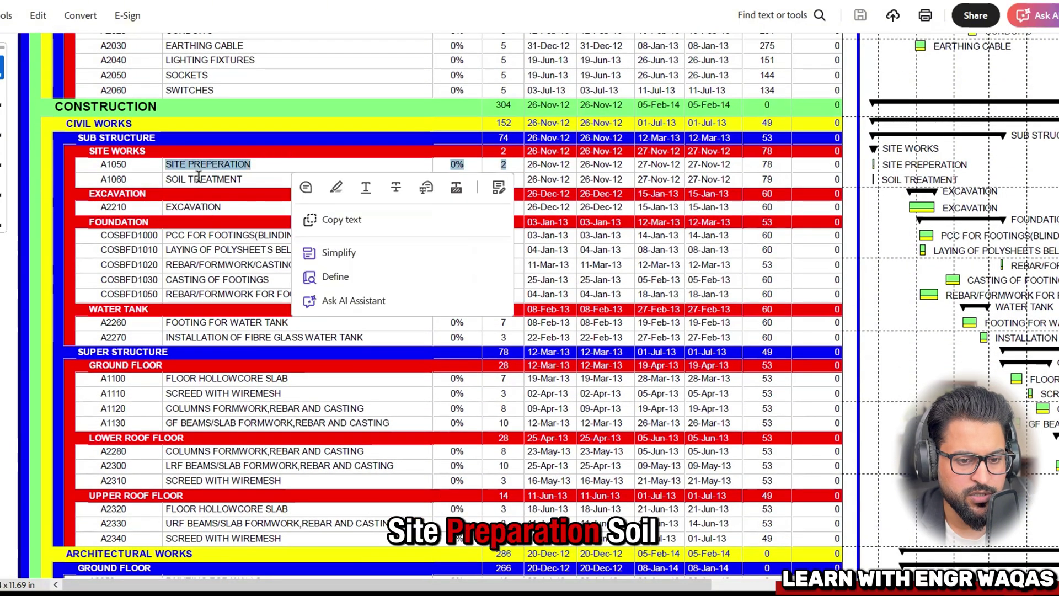
left_click(197, 226)
Step: Select the Foundation activity rows, including PCC FOR FOOTINGS(BLINDING)
left_click_drag(164, 234, 319, 296)
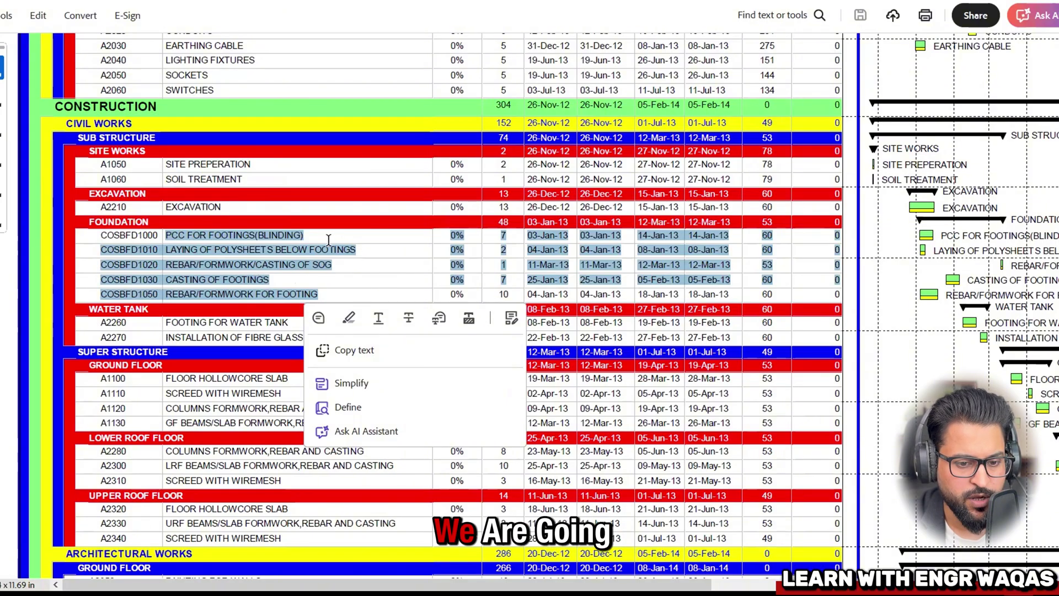
left_click_drag(307, 235, 100, 235)
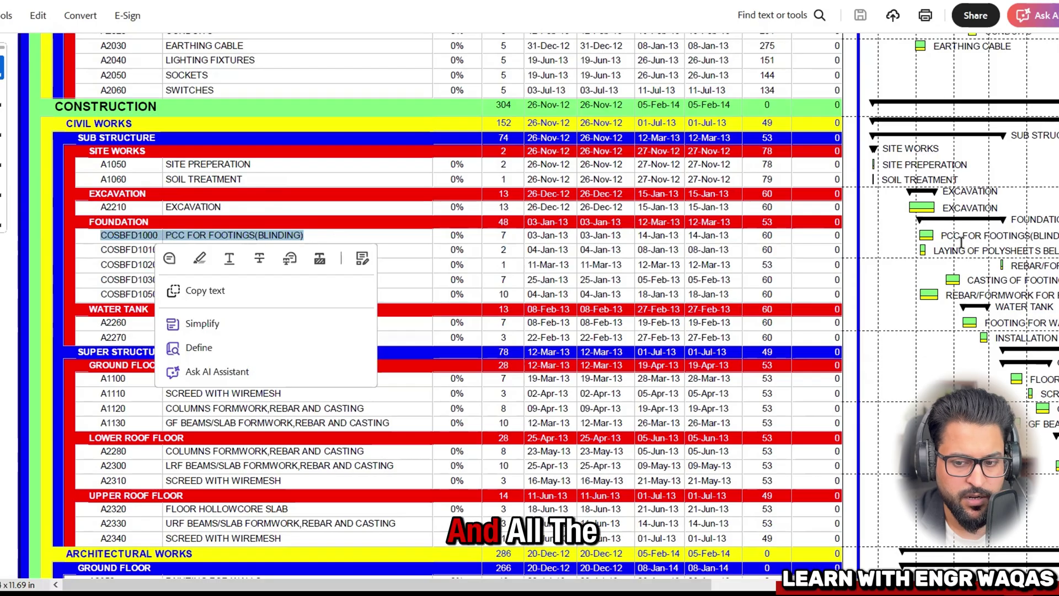
left_click(168, 417)
left_click_drag(165, 378, 390, 422)
scroll(224, 466, "down", 1)
scroll(223, 466, "down", 1)
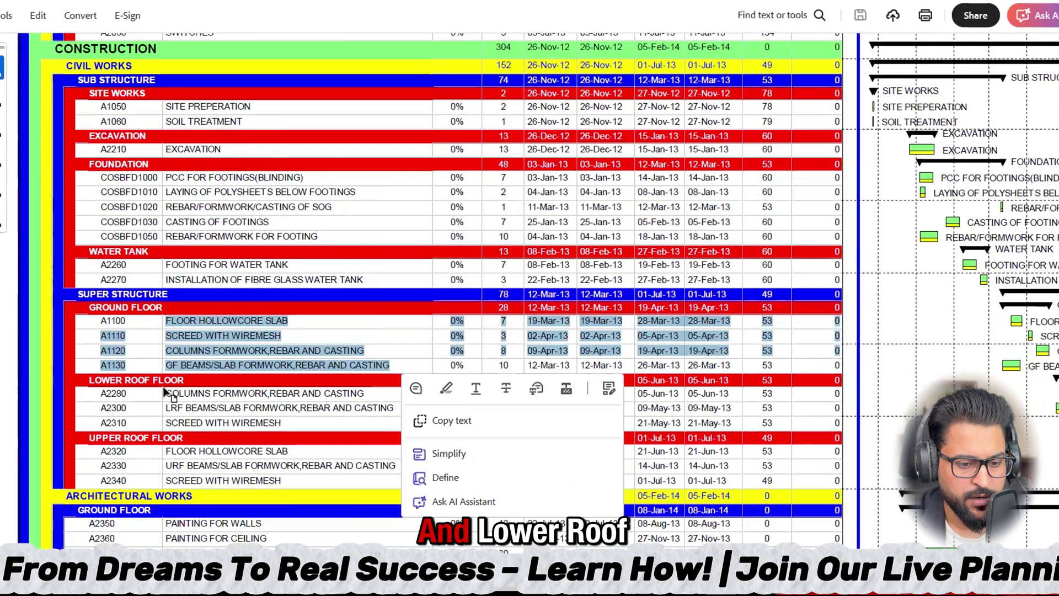
scroll(275, 426, "down", 5)
left_click(238, 439)
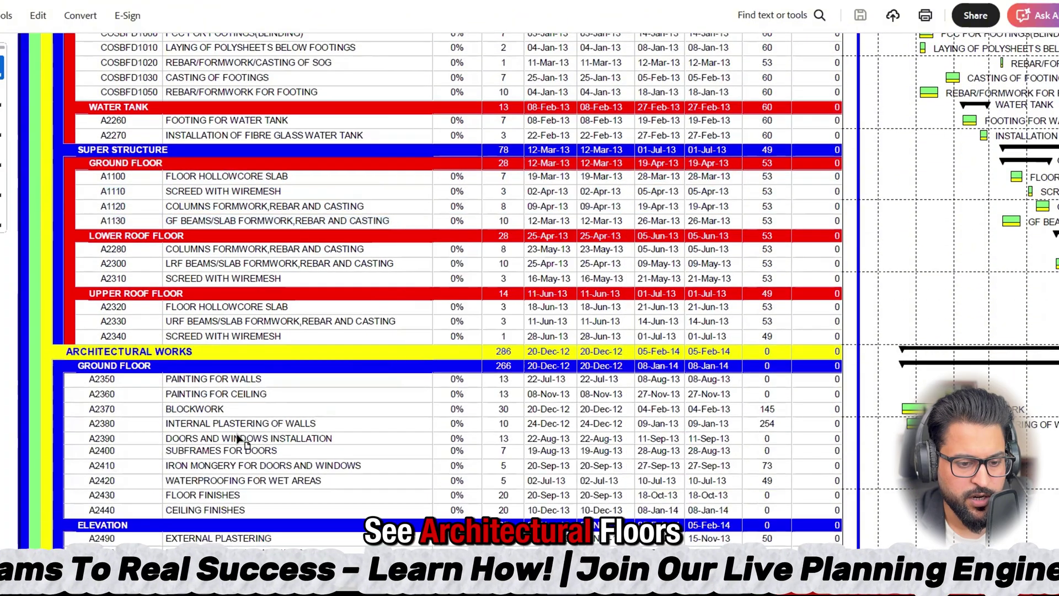
Step: Scroll on past the super structure floors and back to the Civil Works groups
scroll(238, 439, "down", 8)
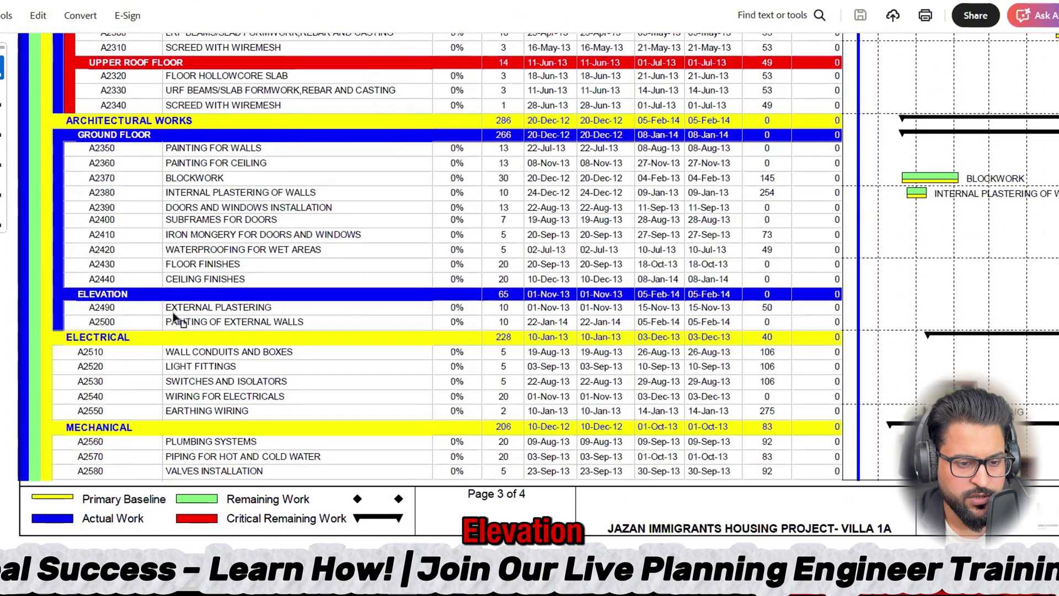
scroll(194, 392, "down", 2)
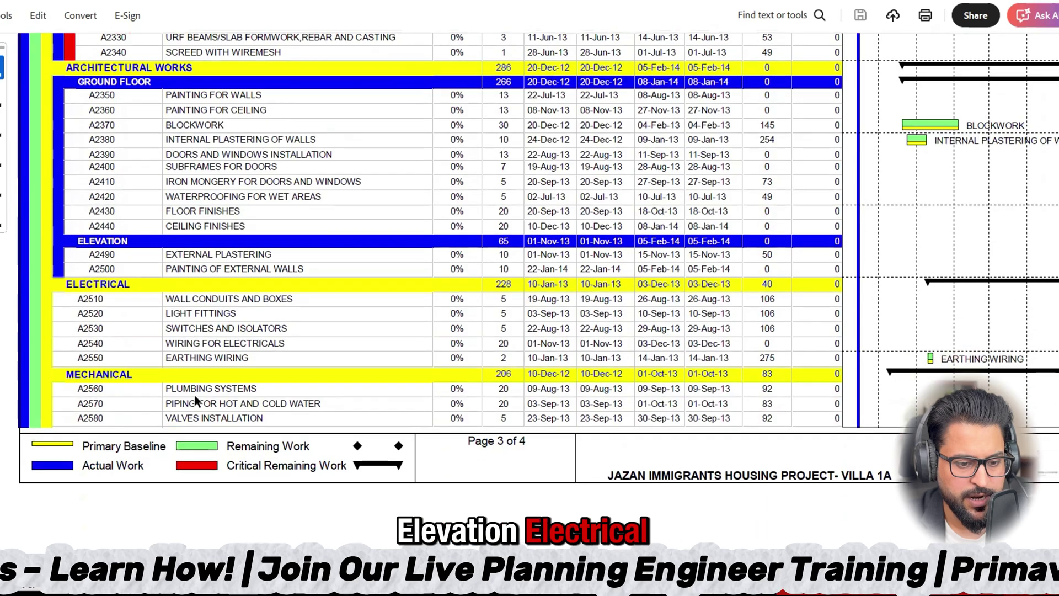
scroll(194, 402, "down", 15)
scroll(195, 402, "up", 16)
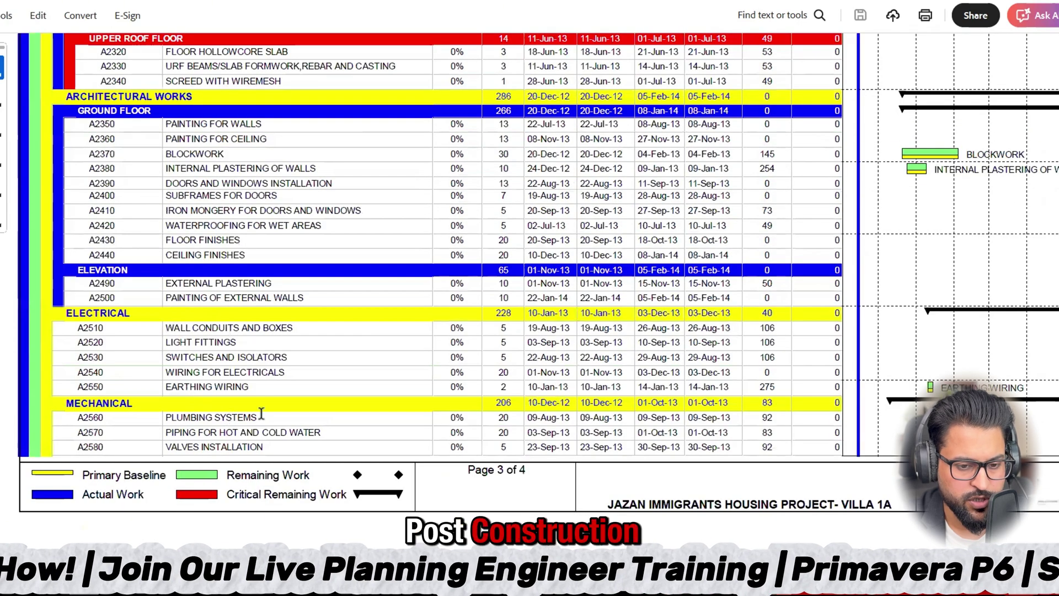
scroll(262, 414, "up", 11)
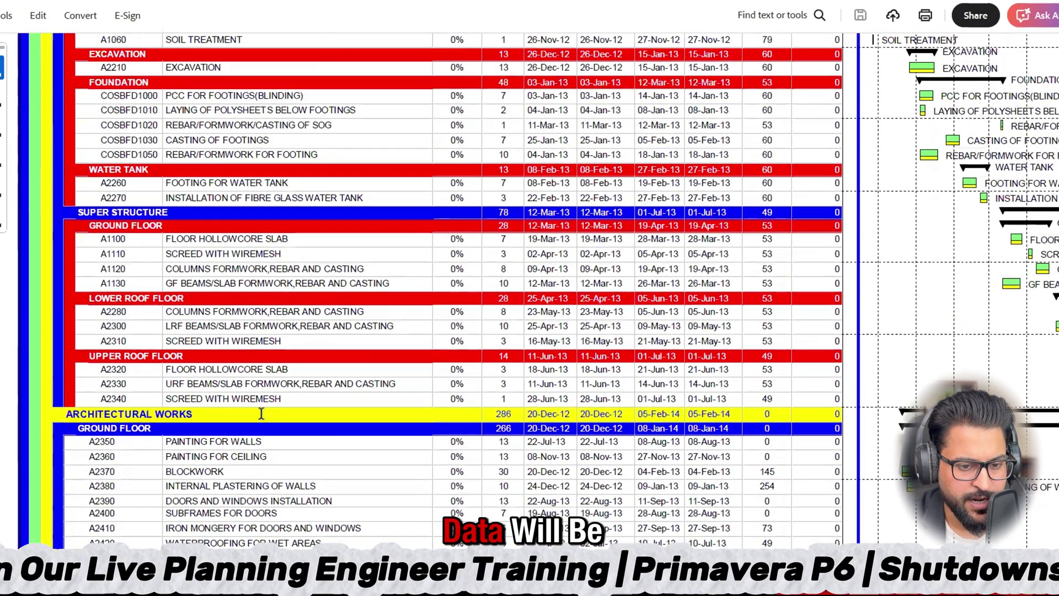